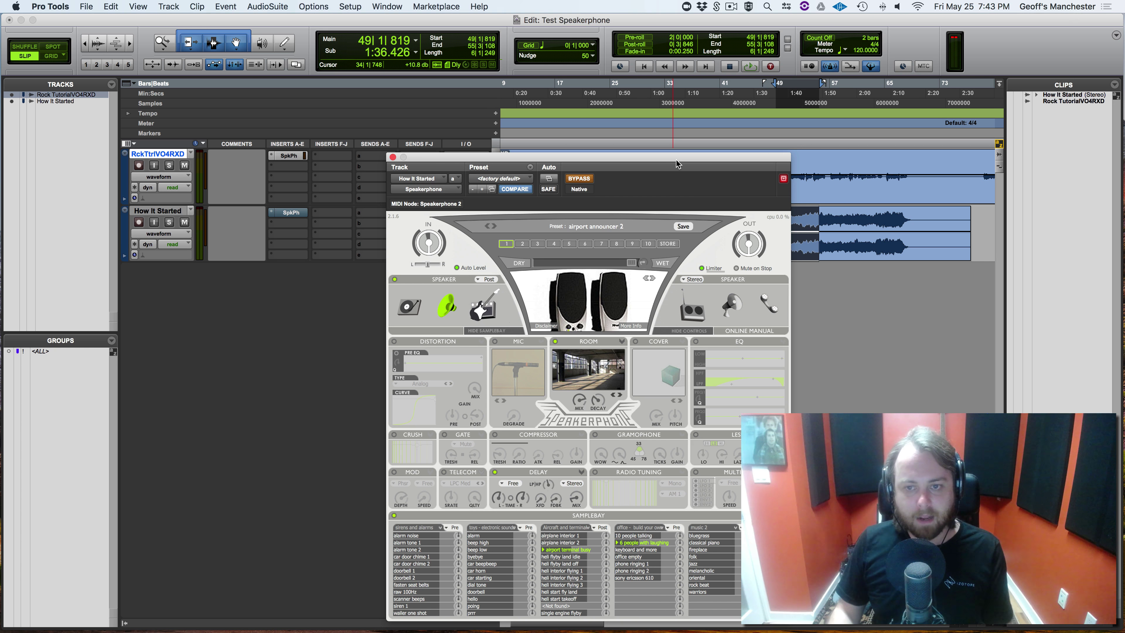
Move the Speakerphone window clear of the waveforms, then solo the How It Started track and play its selected section with the effect bypassed
{"action": "left_click_drag", "start_coordinate": [676, 164], "coordinate": [588, 198]}
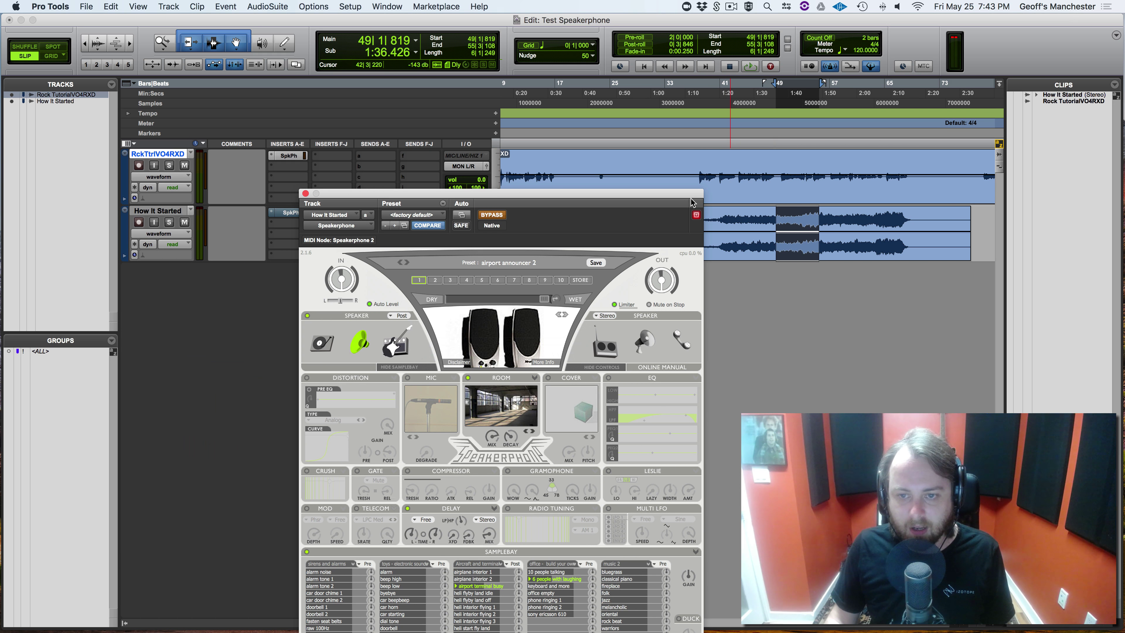
{"action": "left_click_drag", "start_coordinate": [681, 196], "coordinate": [644, 142]}
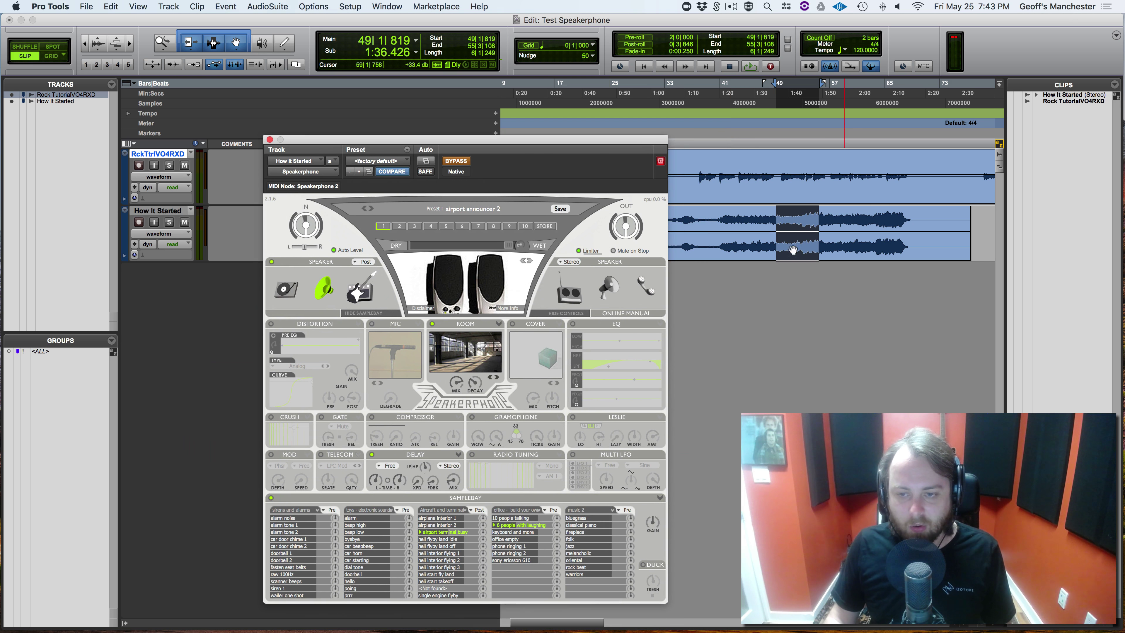
{"action": "left_click", "coordinate": [169, 222]}
{"action": "key", "text": "space"}
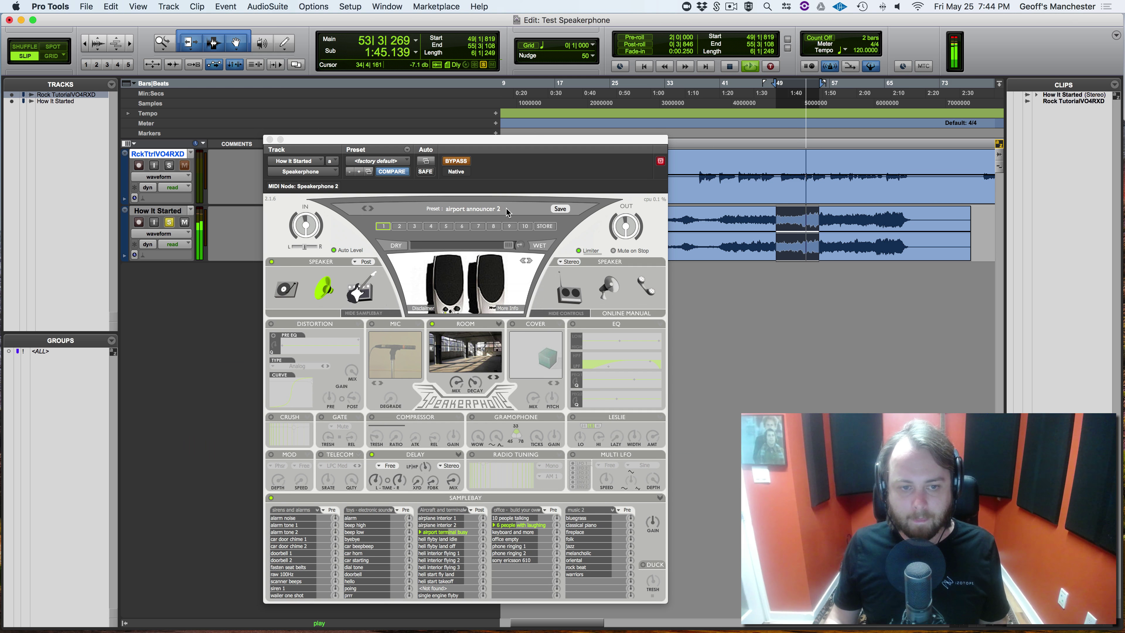
{"action": "key", "text": "space"}
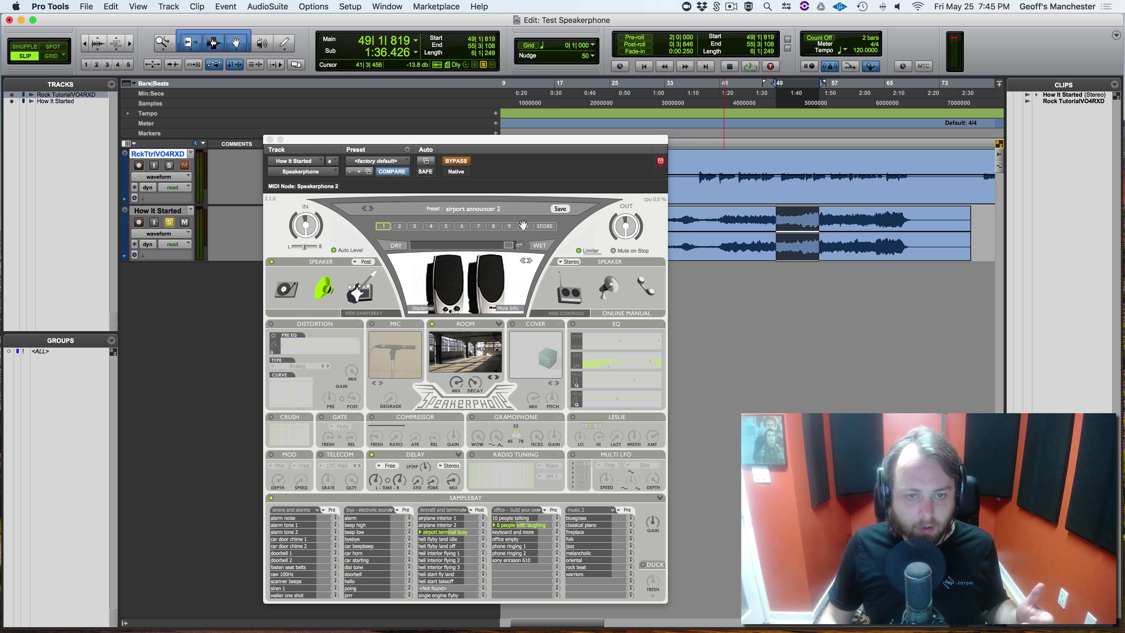
Load the indoor announcements preset "arena PA with crowd - ducking background music 5" into Speakerphone
{"action": "left_click", "coordinate": [493, 213]}
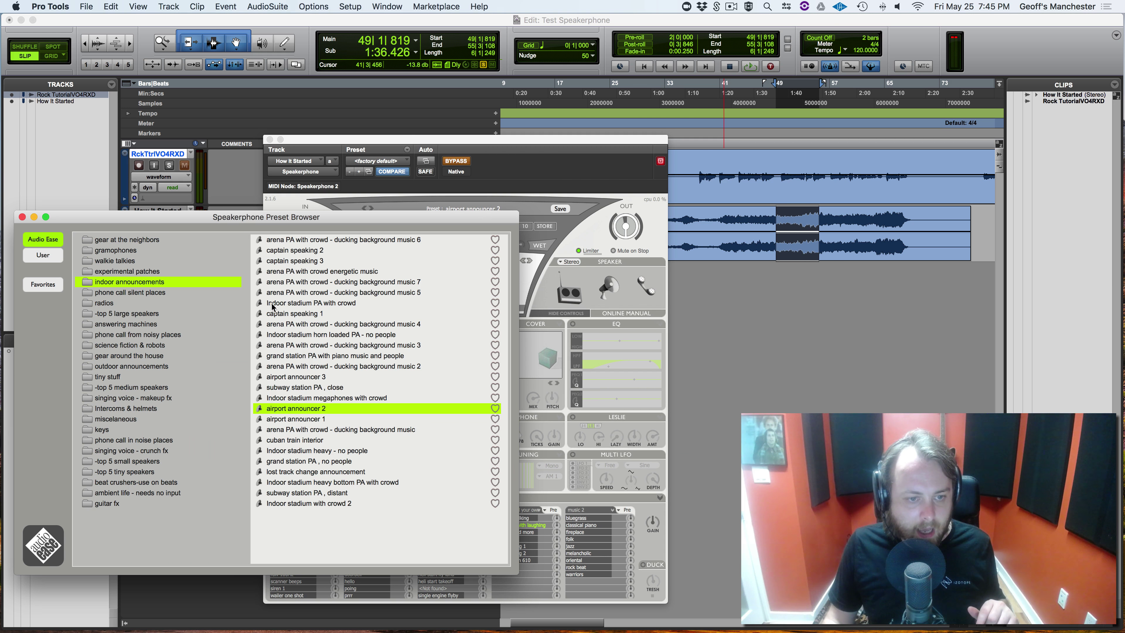
{"action": "left_click", "coordinate": [292, 293]}
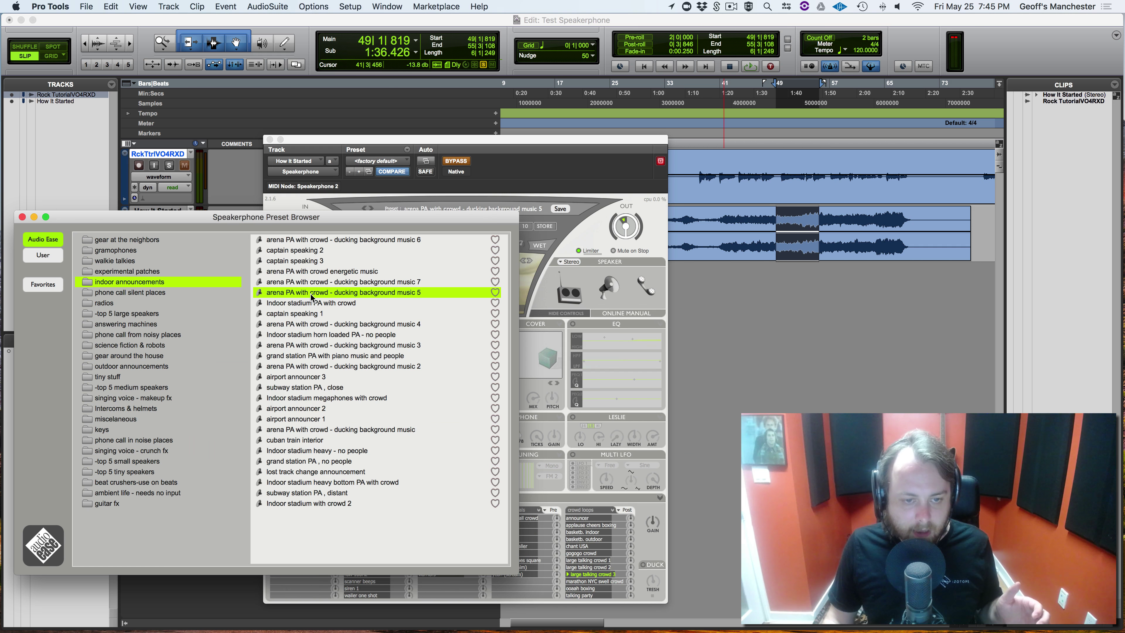
{"action": "left_click", "coordinate": [22, 217]}
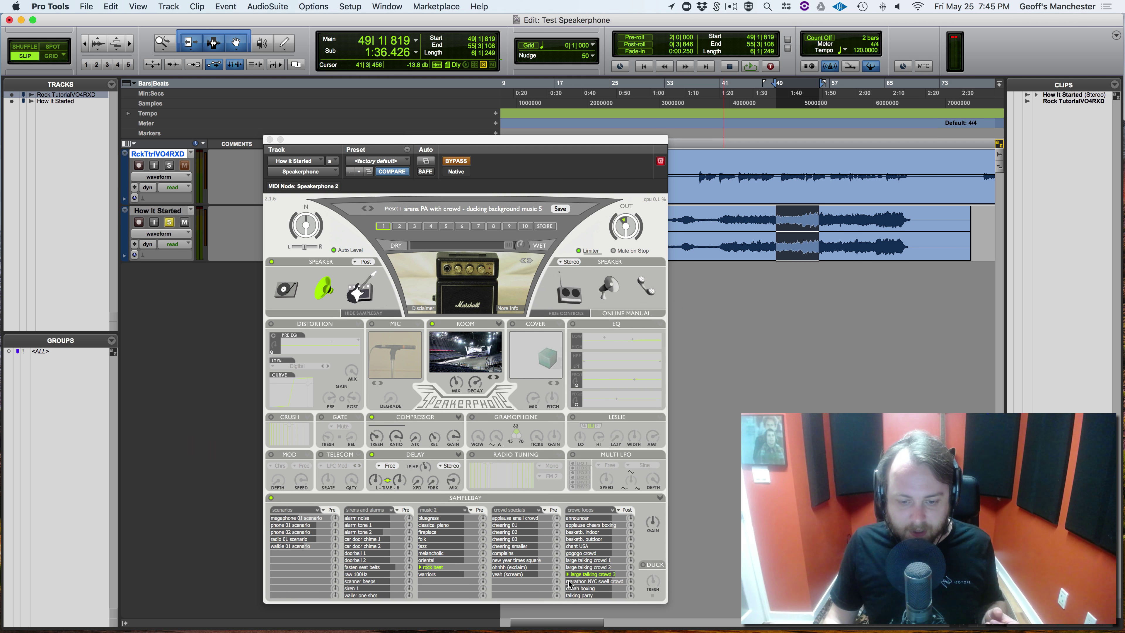
Check the preset's sound briefly with the effect active and switch off the rock beat sample in the music 2 bank
{"action": "left_click", "coordinate": [460, 162]}
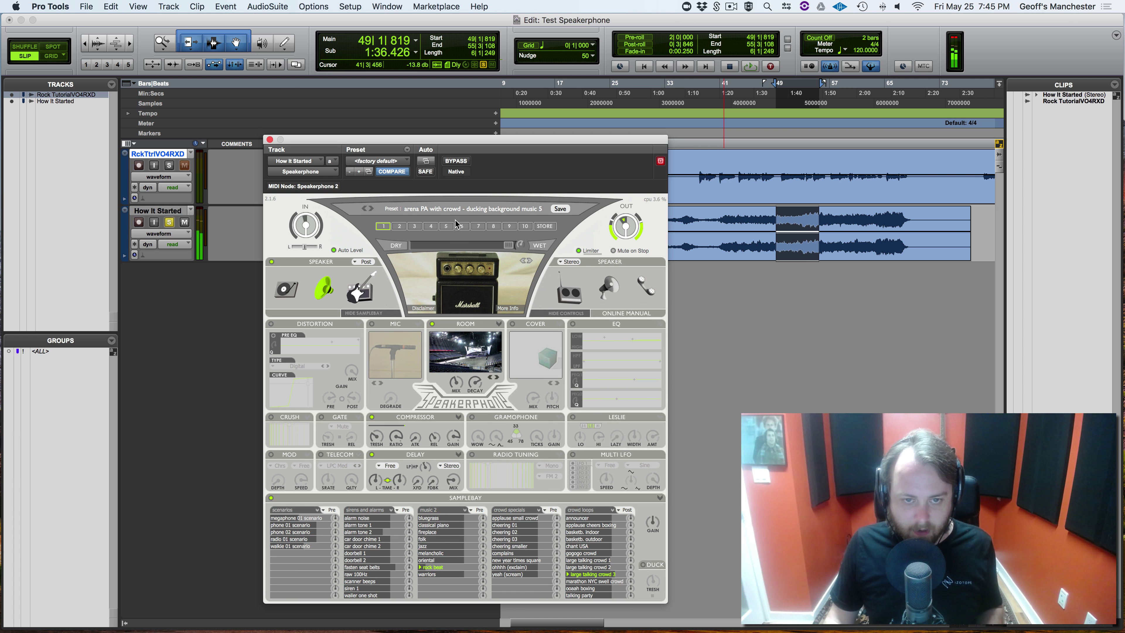
{"action": "left_click", "coordinate": [455, 161]}
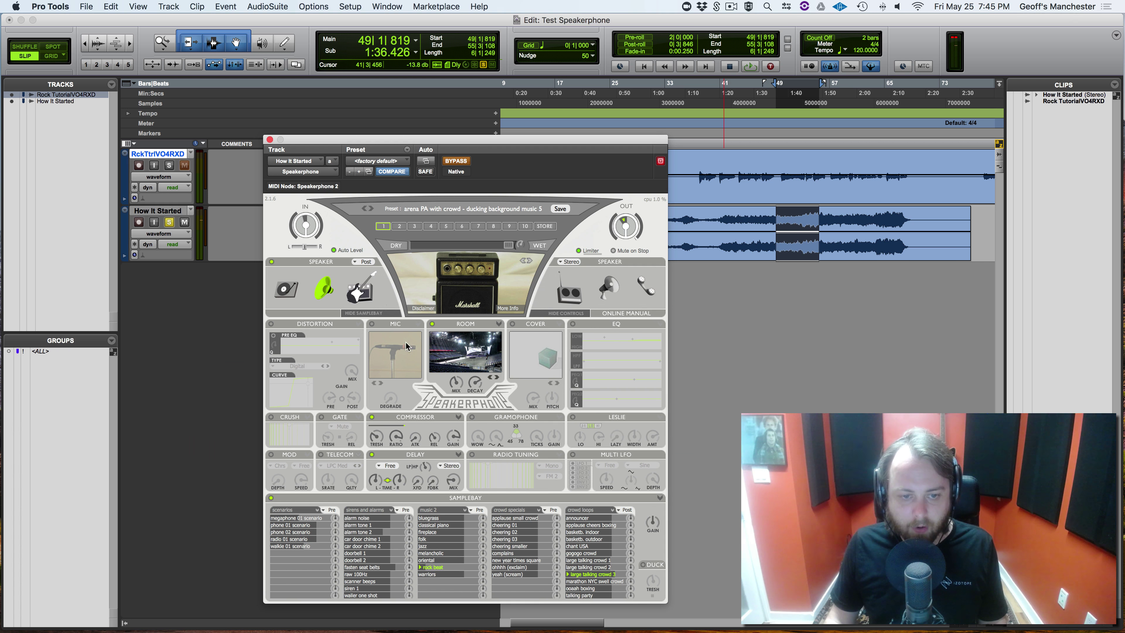
{"action": "left_click", "coordinate": [433, 569]}
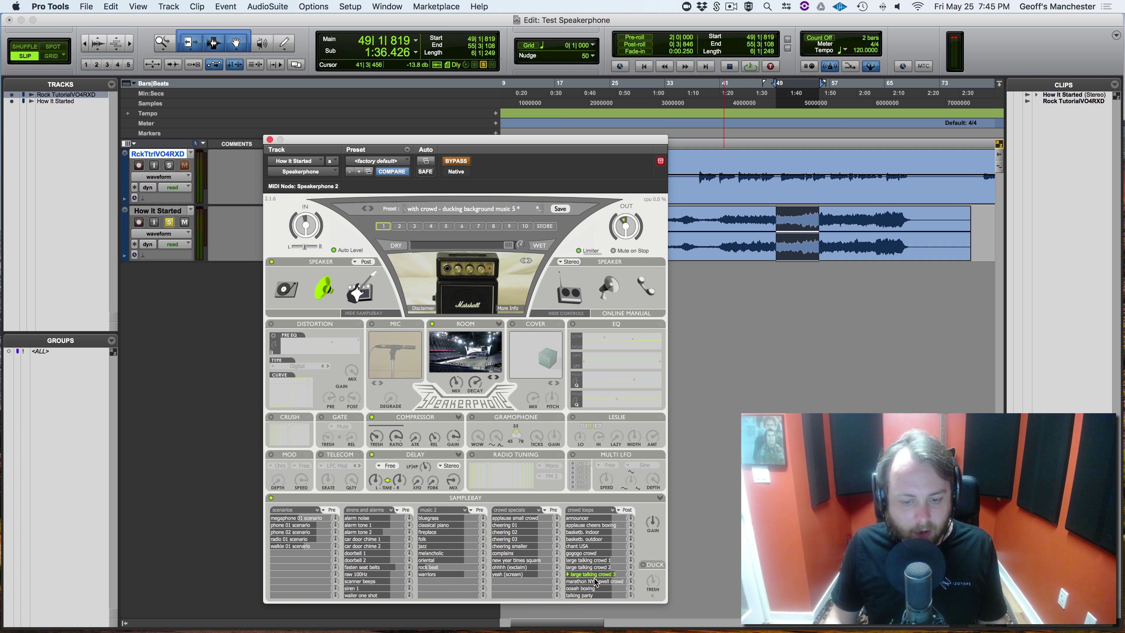
Play the song with Speakerphone active and select a longer section of How It Started, from about bar 40 to bar 69
{"action": "left_click", "coordinate": [460, 165]}
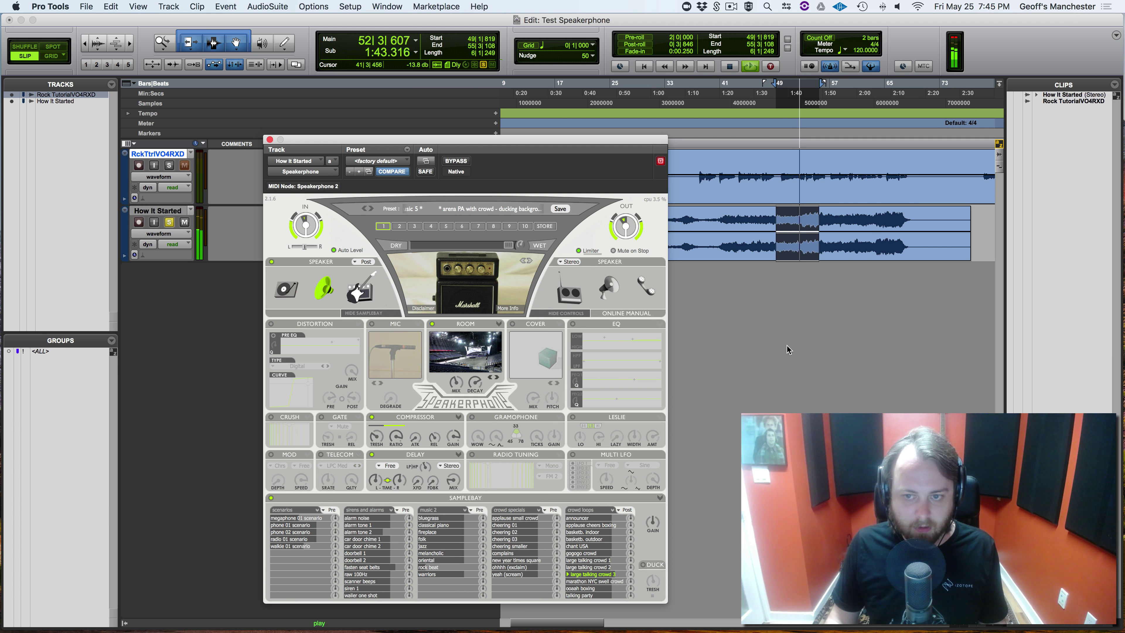
{"action": "left_click", "coordinate": [719, 217]}
{"action": "left_click_drag", "start_coordinate": [741, 216], "coordinate": [912, 217]}
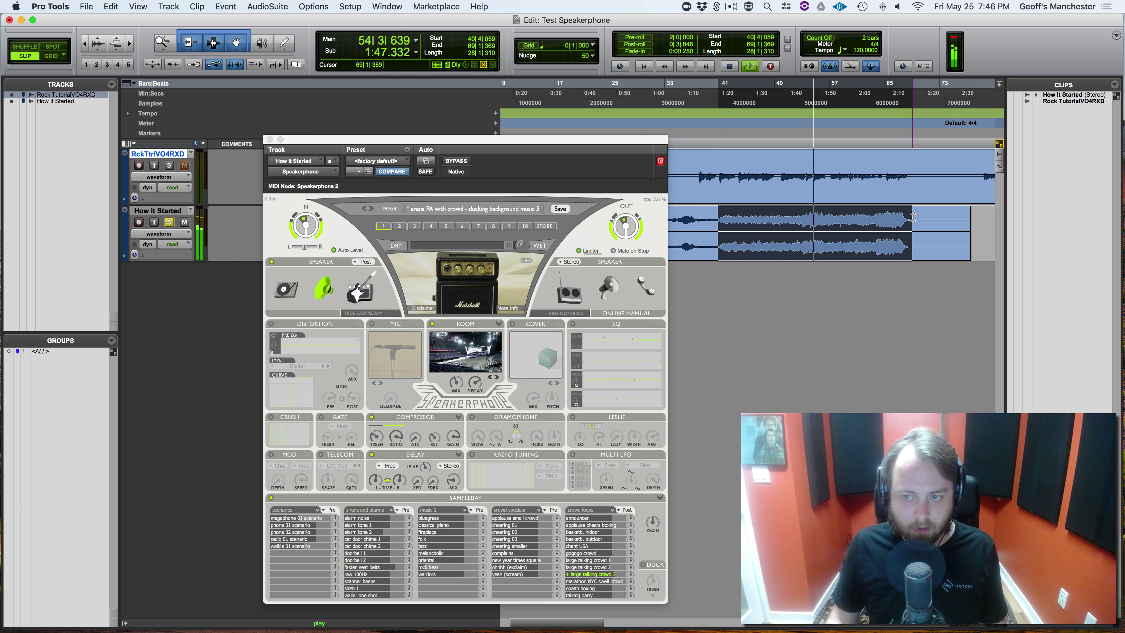
{"action": "key", "text": "space"}
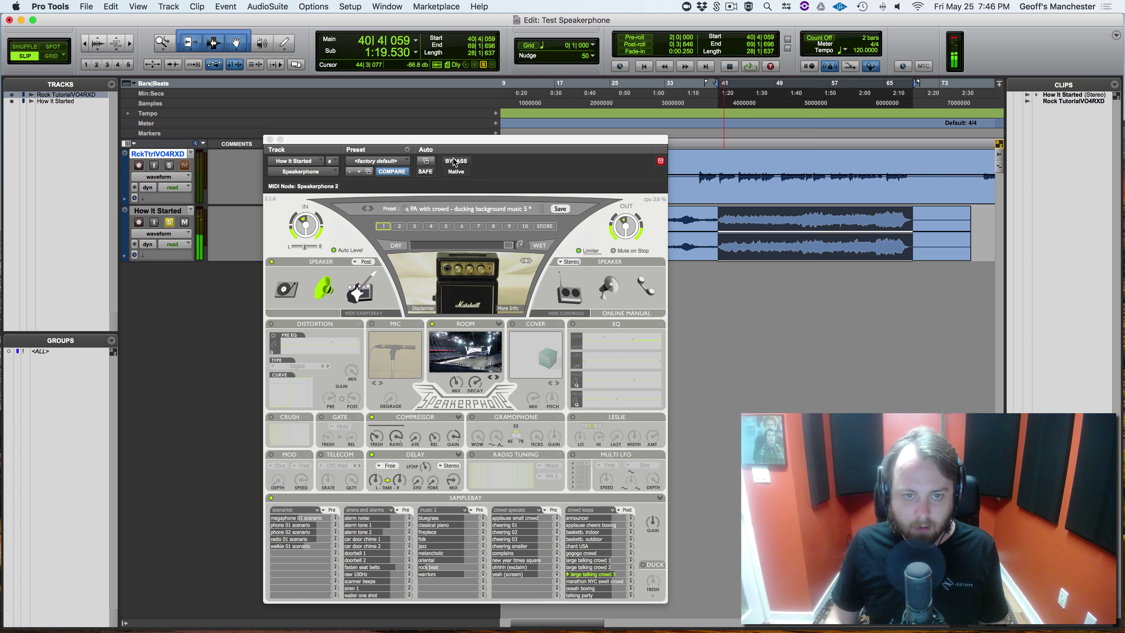
Compare the selected section with Speakerphone bypassed and active during playback, ending with the effect bypassed
{"action": "left_click", "coordinate": [454, 161]}
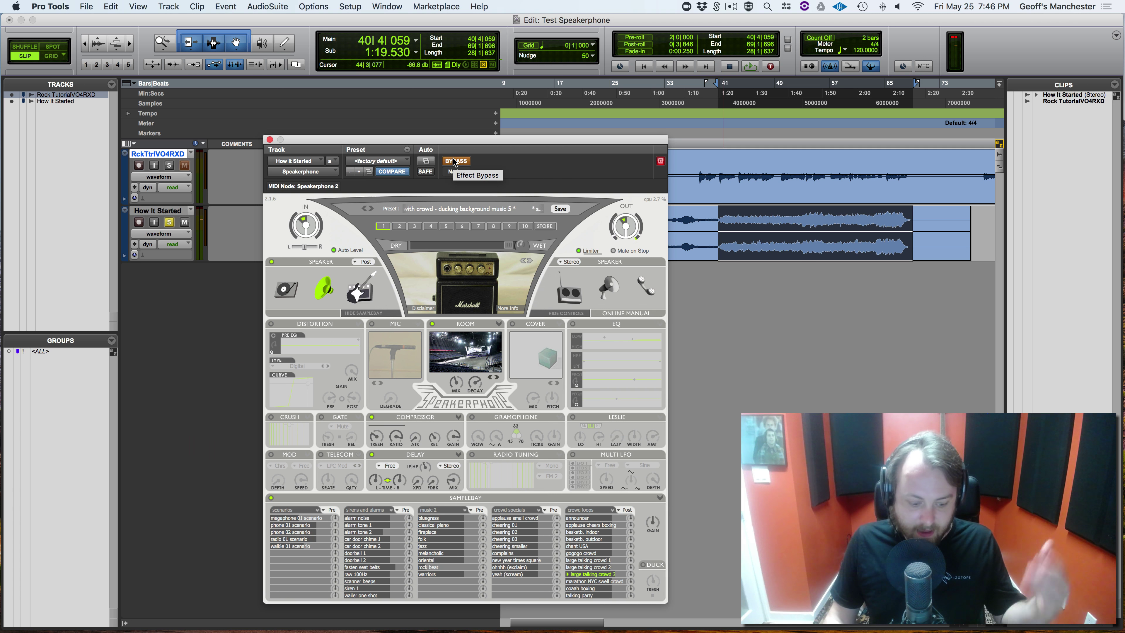
{"action": "key", "text": "space"}
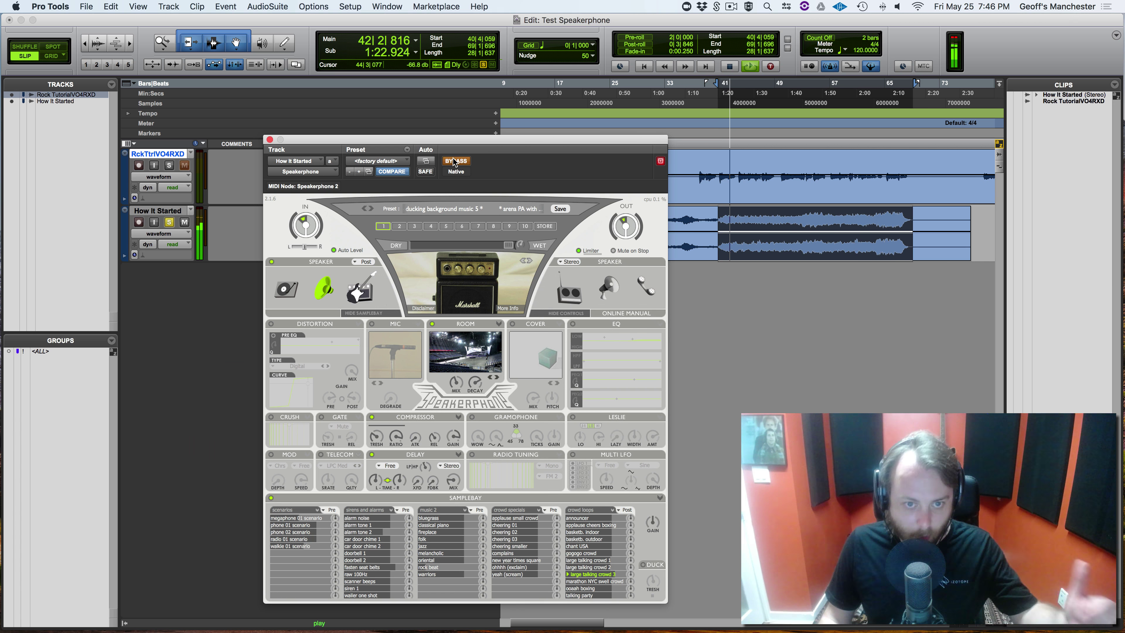
{"action": "left_click", "coordinate": [454, 161]}
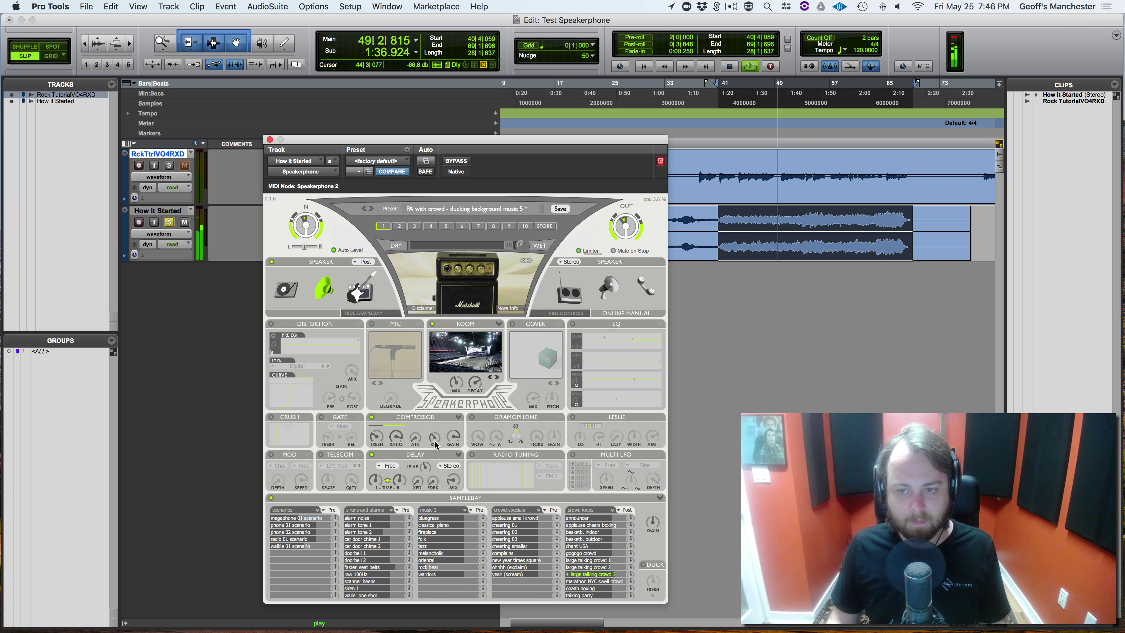
{"action": "mouse_move", "coordinate": [435, 445]}
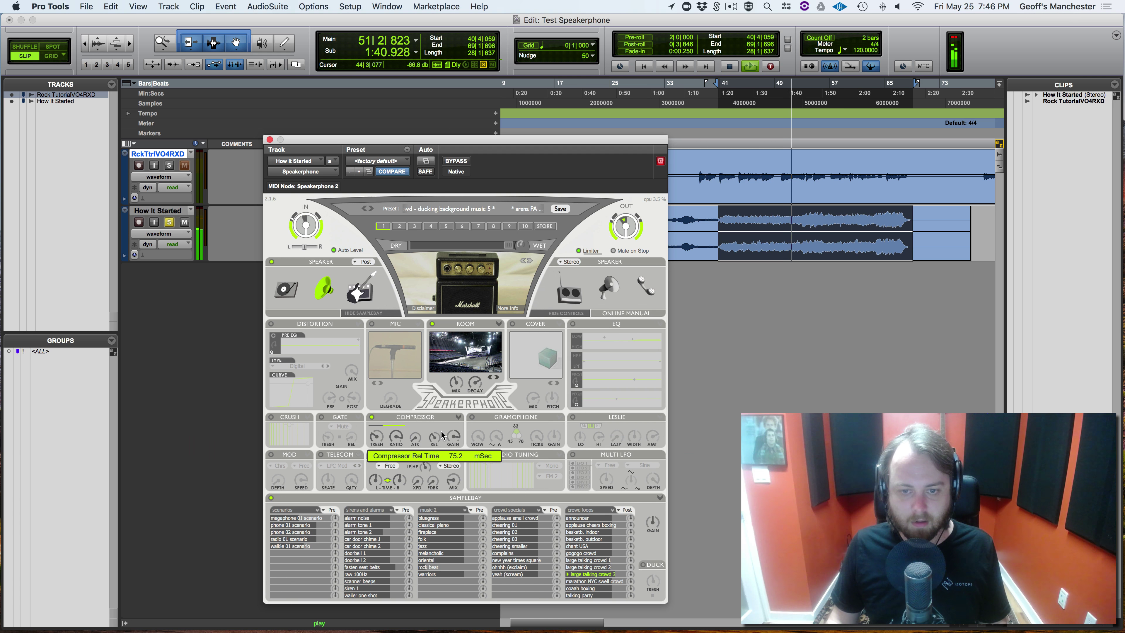
{"action": "key", "text": "space"}
{"action": "left_click", "coordinate": [446, 163]}
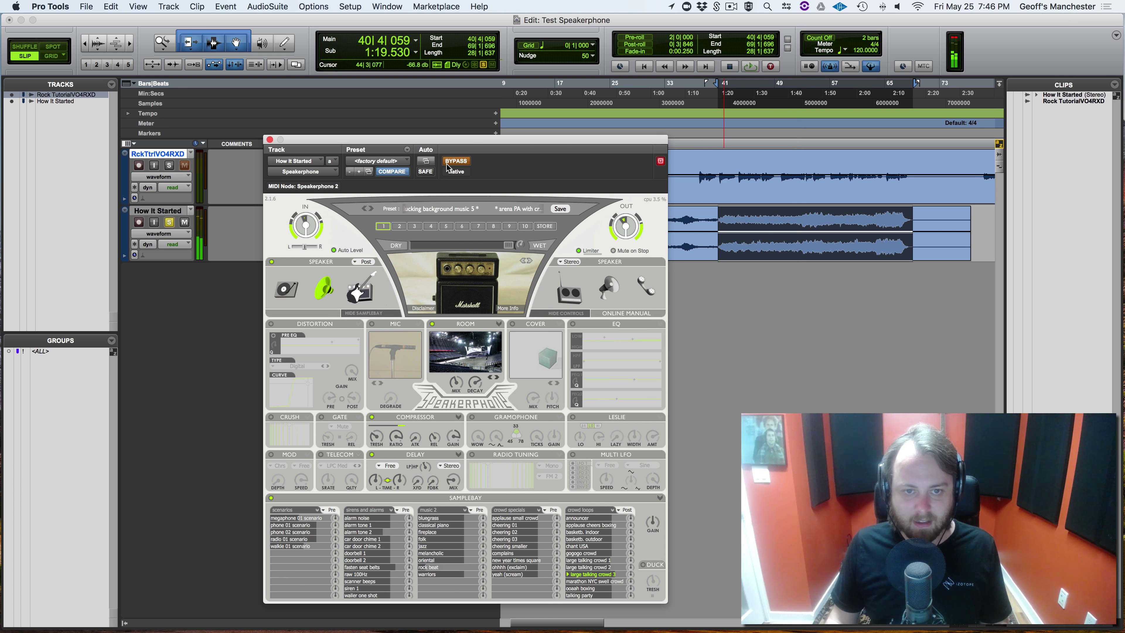
Browse the preset categories and load "helicopter intercom 3" from Intercoms & helmets
{"action": "left_click", "coordinate": [447, 208]}
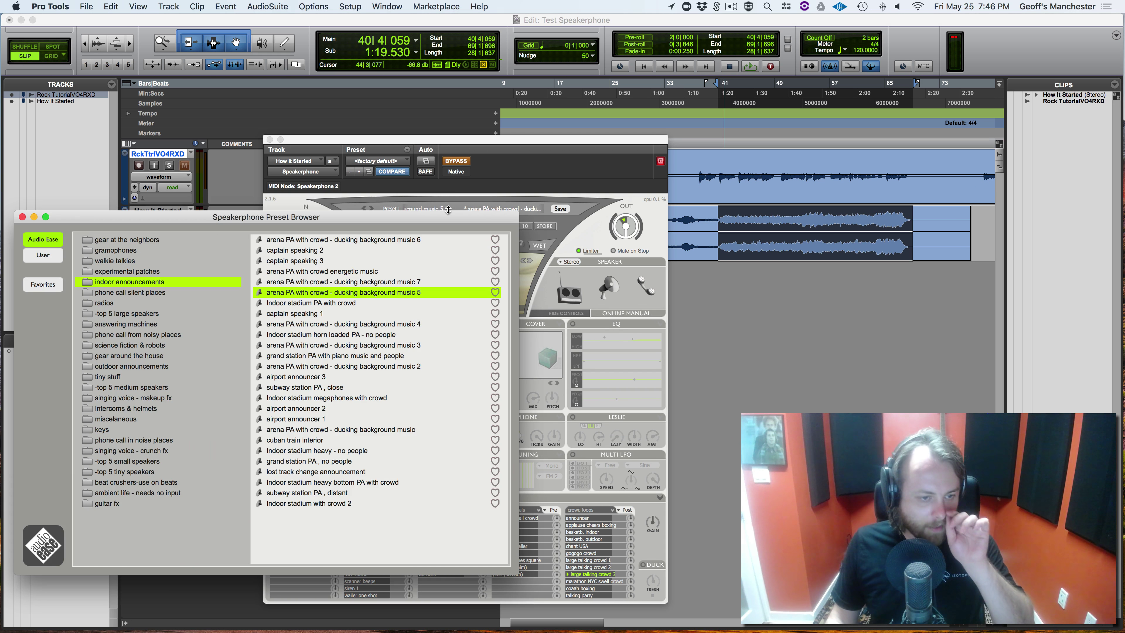
{"action": "left_click", "coordinate": [157, 259]}
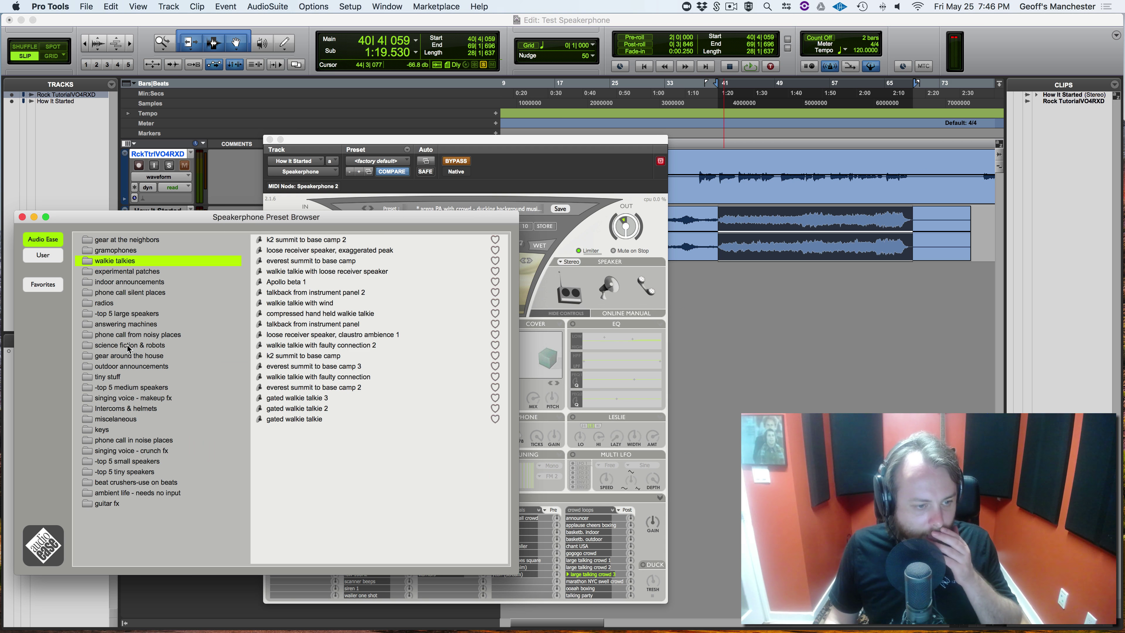
{"action": "left_click", "coordinate": [124, 408]}
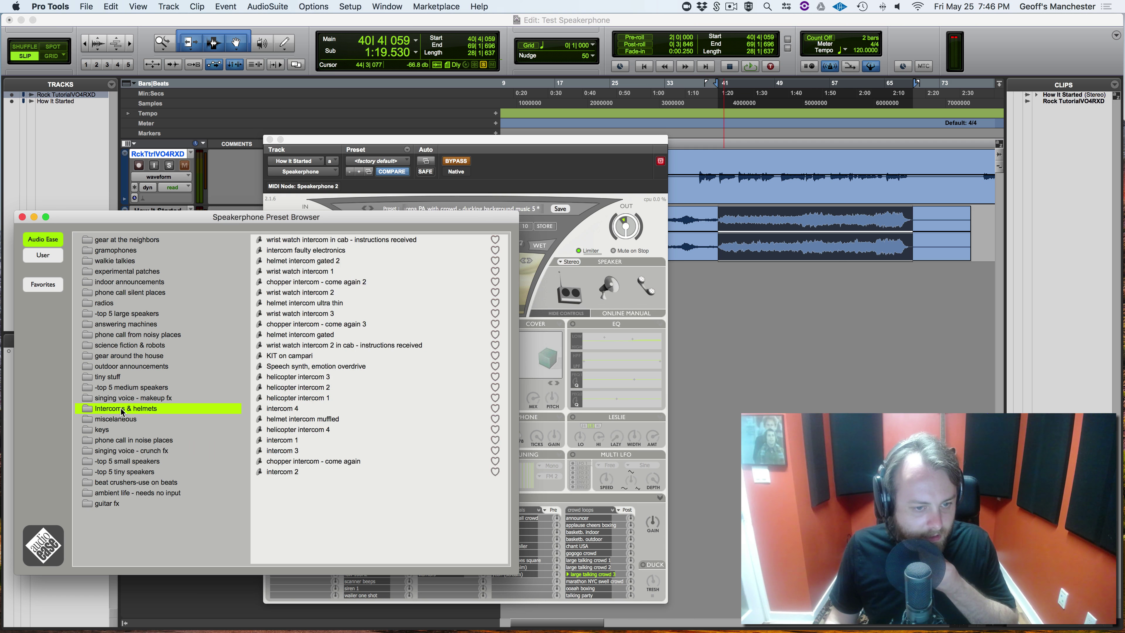
{"action": "left_click", "coordinate": [328, 377]}
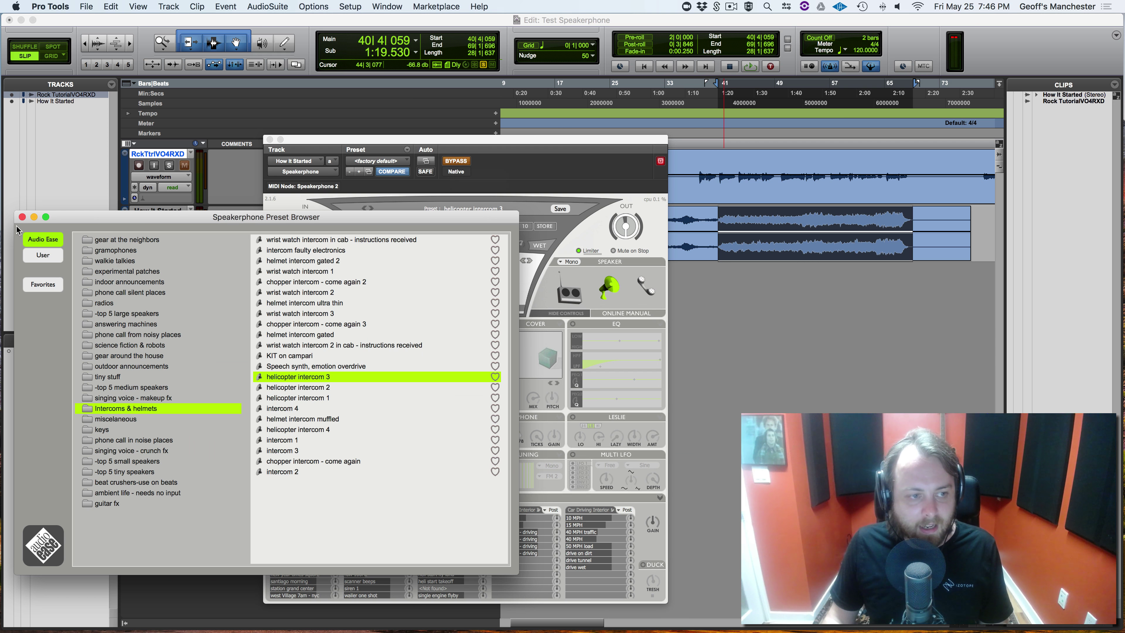
{"action": "left_click", "coordinate": [22, 217]}
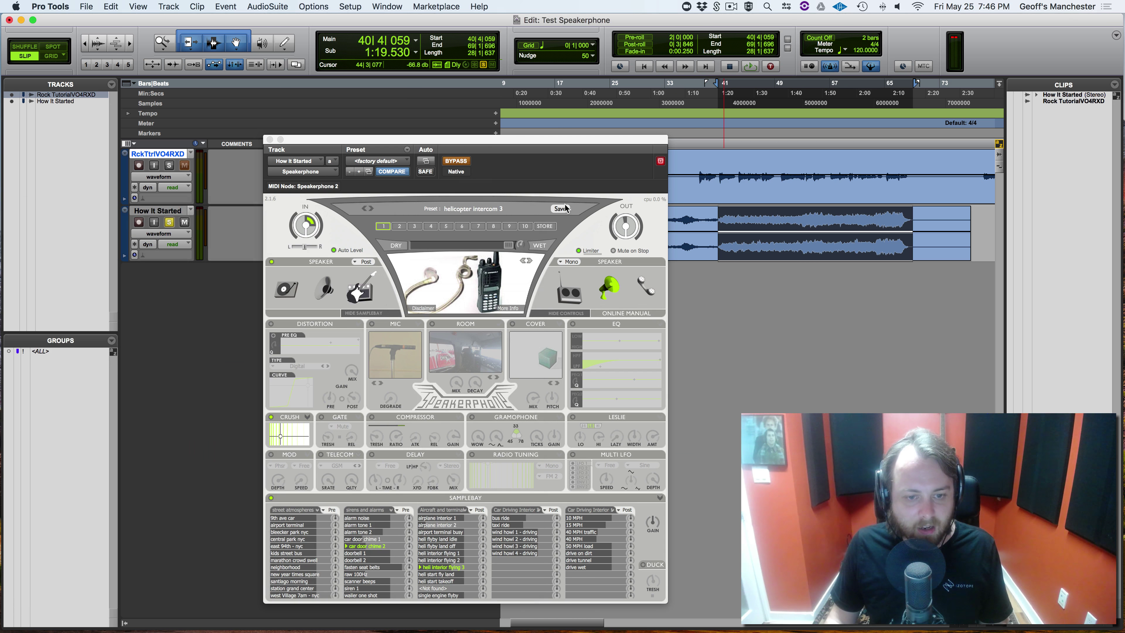
Play the section with Speakerphone active and turn on its Room module
{"action": "left_click", "coordinate": [448, 163]}
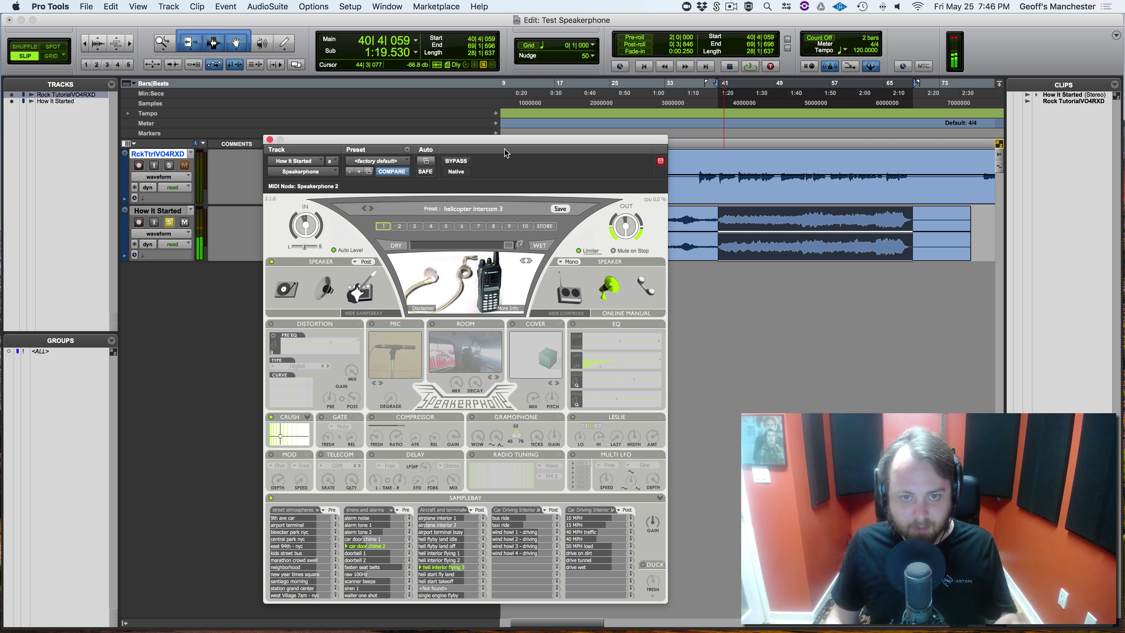
{"action": "key", "text": "space"}
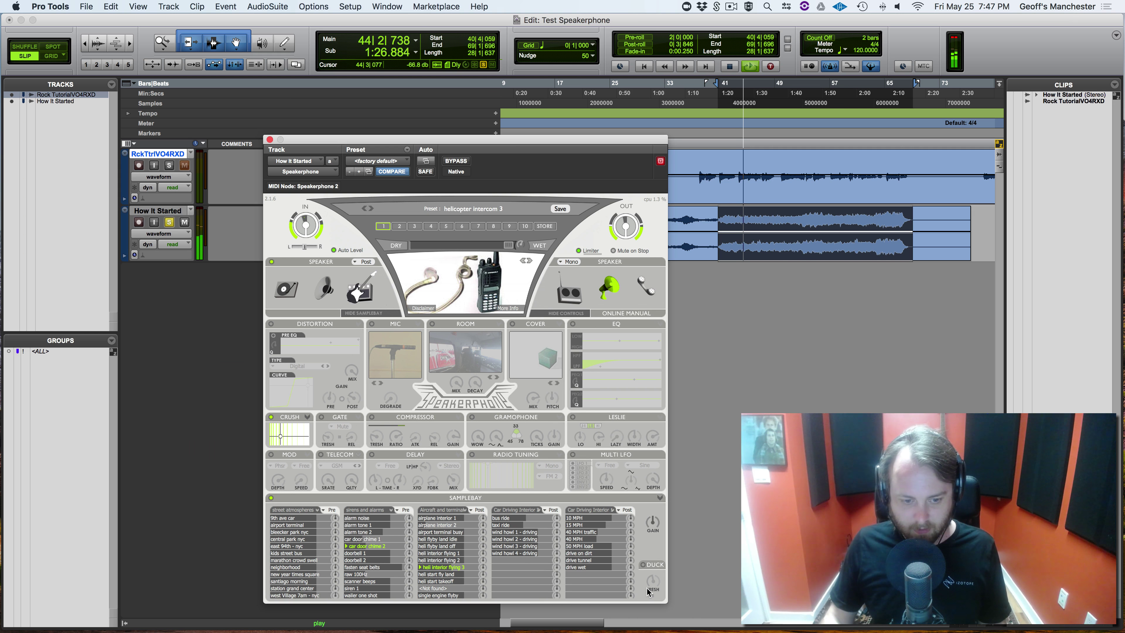
{"action": "left_click", "coordinate": [432, 323]}
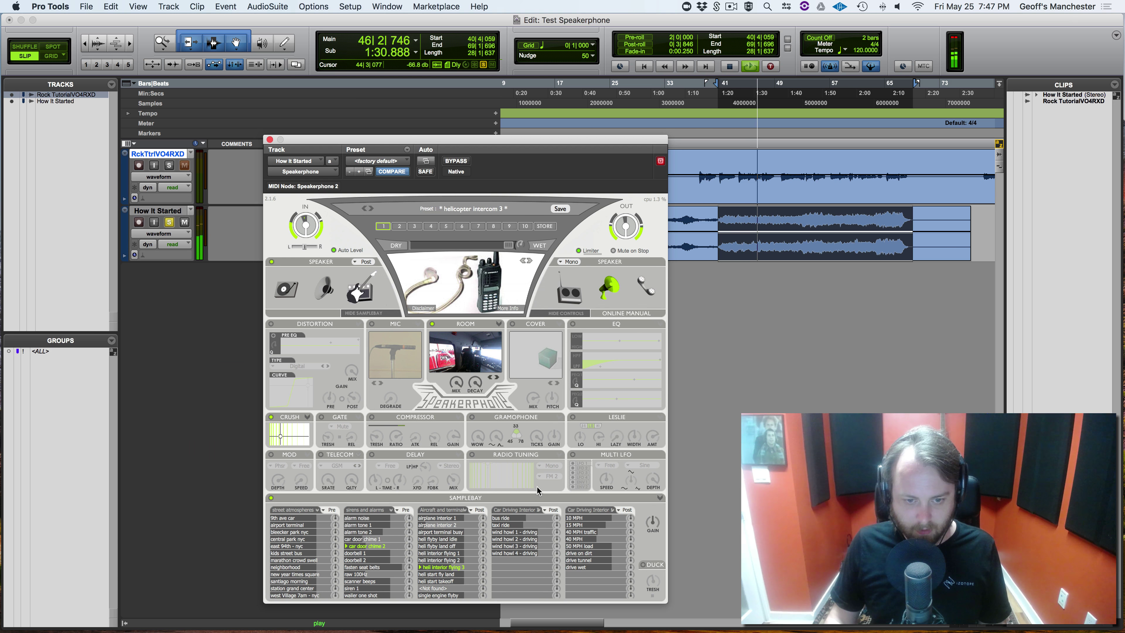
{"action": "key", "text": "space"}
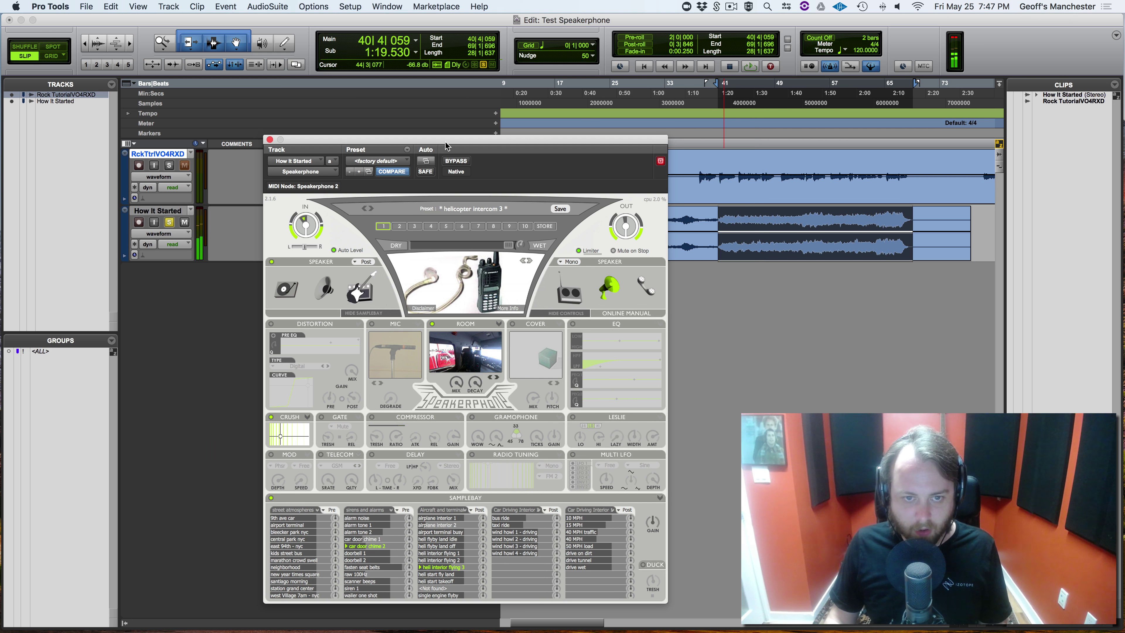
{"action": "key", "text": "space"}
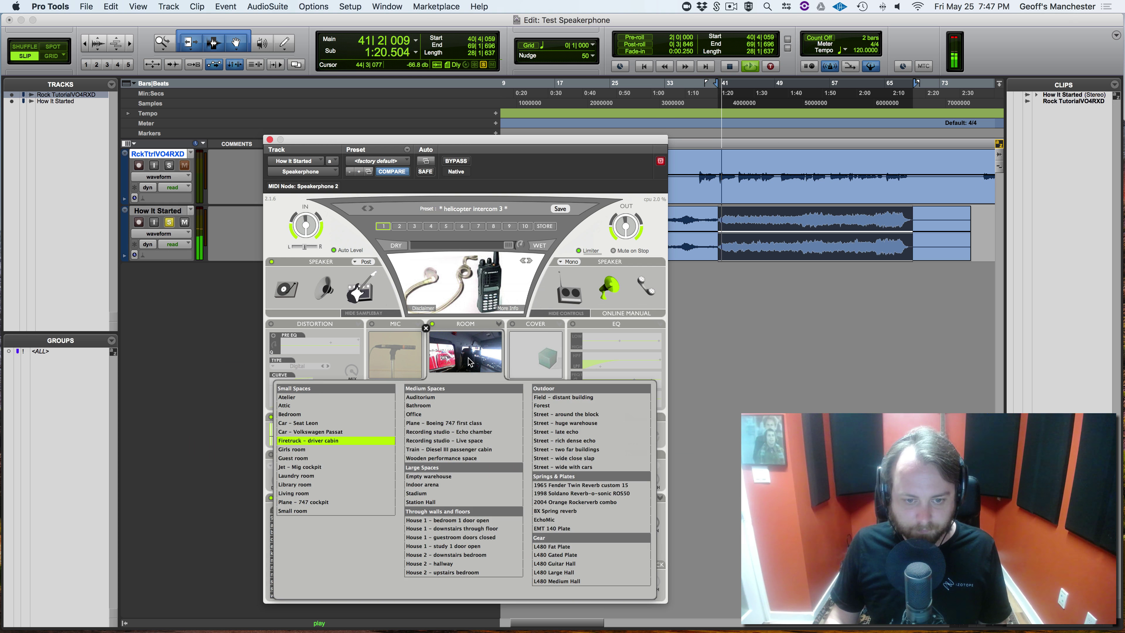
Change the Room module's space to Auditorium and stop playback
{"action": "left_click", "coordinate": [470, 361]}
{"action": "left_click", "coordinate": [341, 442]}
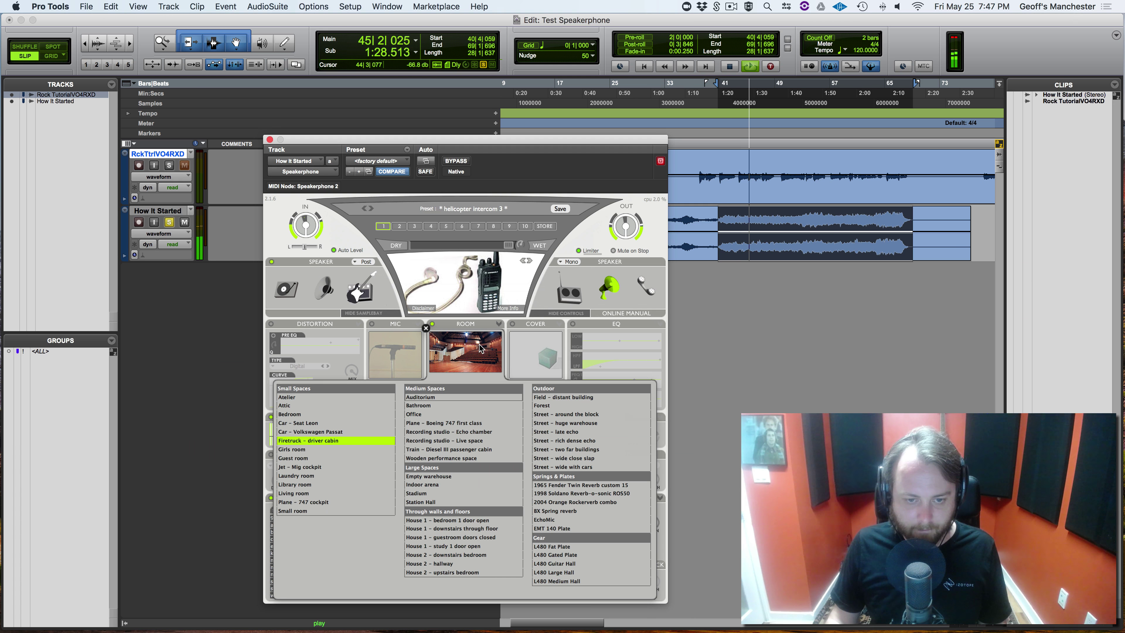
{"action": "key", "text": "space"}
{"action": "left_click", "coordinate": [426, 328]}
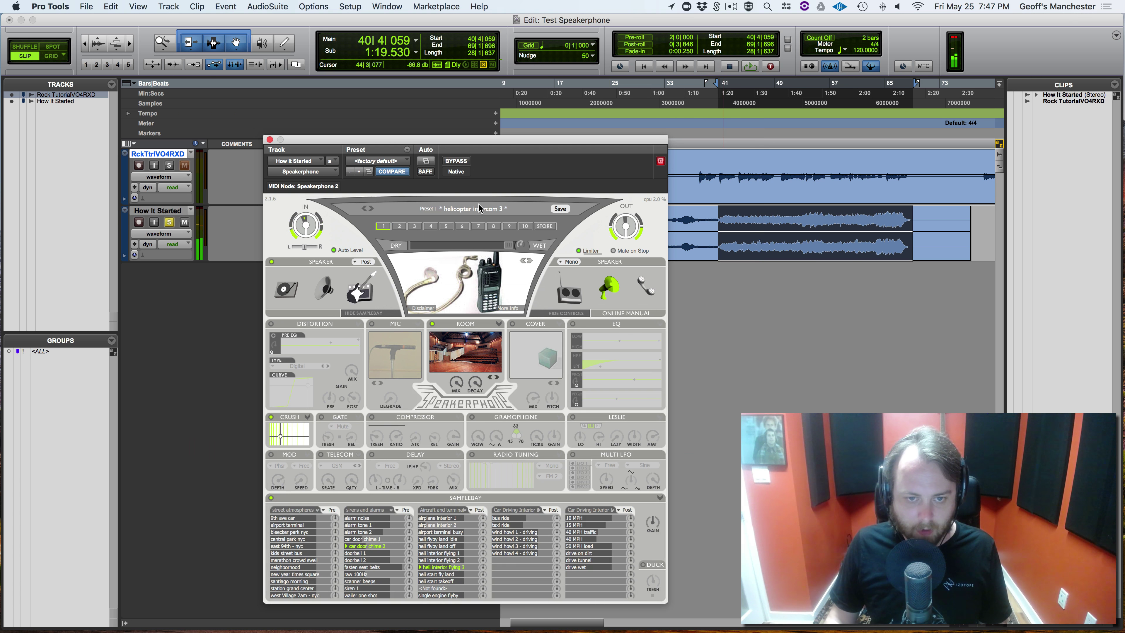
Load the "helicopter intercom 1" preset from Intercoms & helmets and return to the Speakerphone window
{"action": "left_click", "coordinate": [476, 204]}
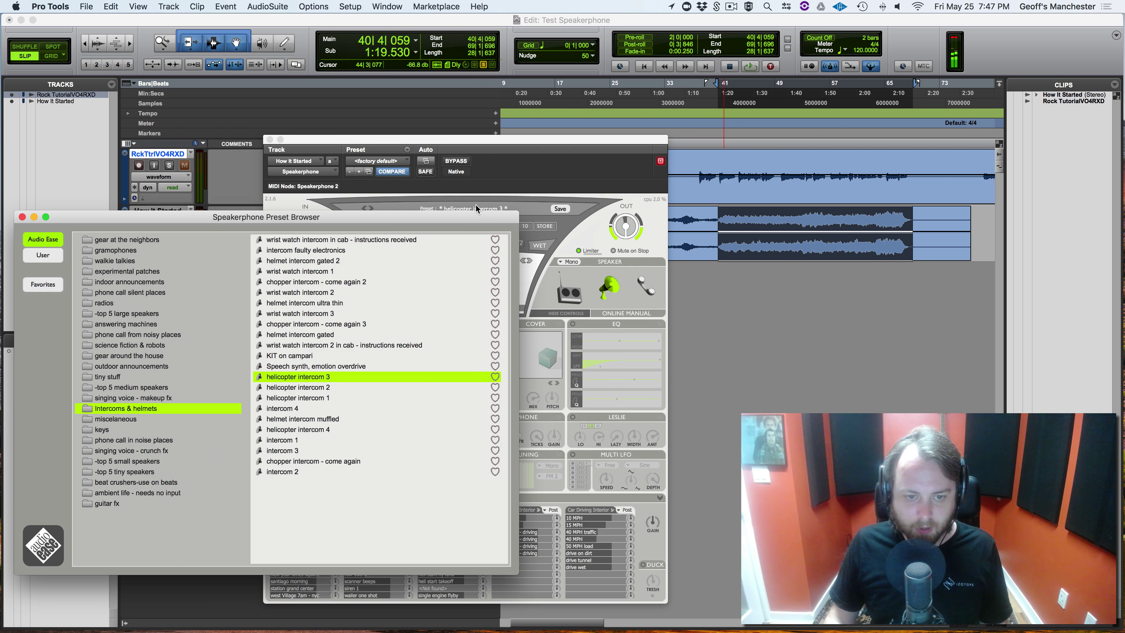
{"action": "left_click", "coordinate": [319, 398]}
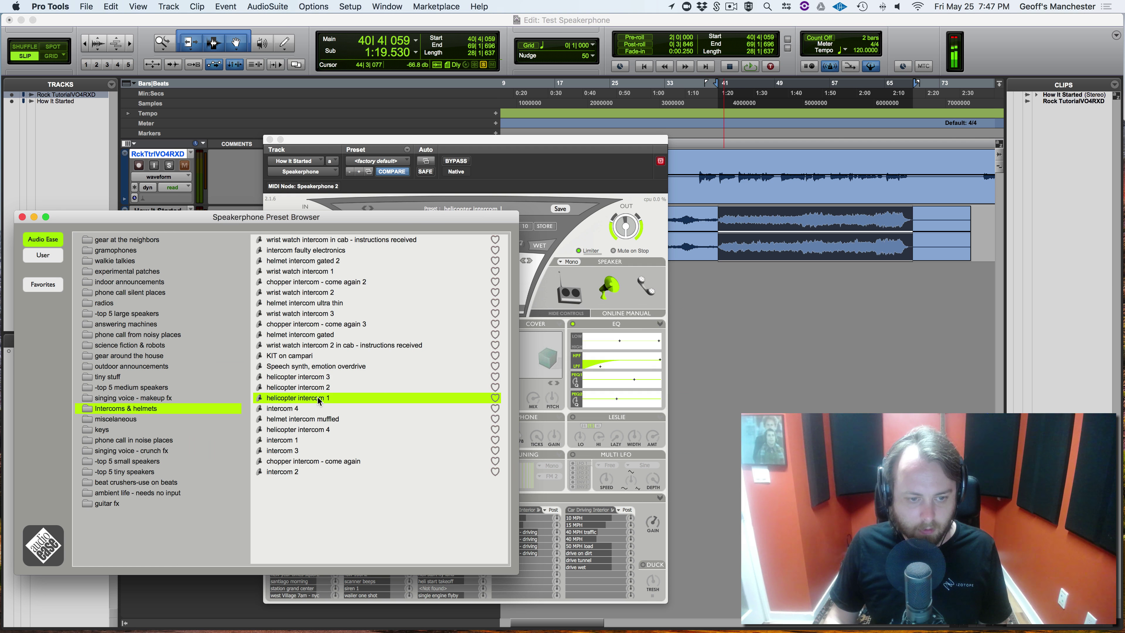
{"action": "left_click", "coordinate": [22, 217]}
{"action": "left_click", "coordinate": [581, 140]}
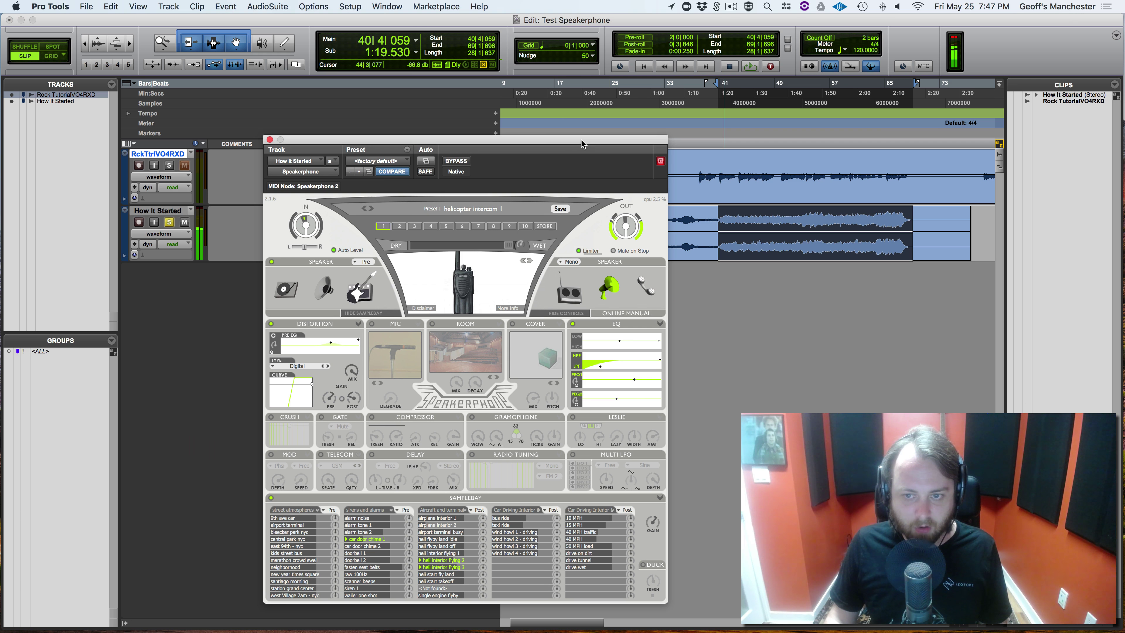
Play the selected section through the helicopter intercom 1 preset, then stop playback and bypass Speakerphone
{"action": "key", "text": "space"}
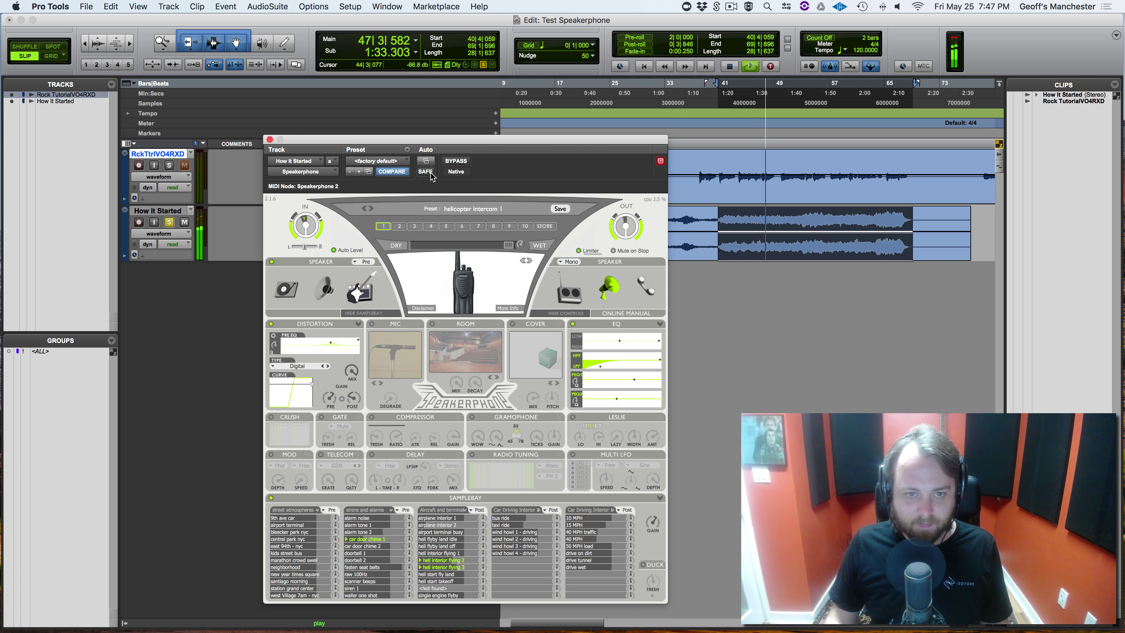
{"action": "key", "text": "space"}
{"action": "left_click", "coordinate": [448, 162]}
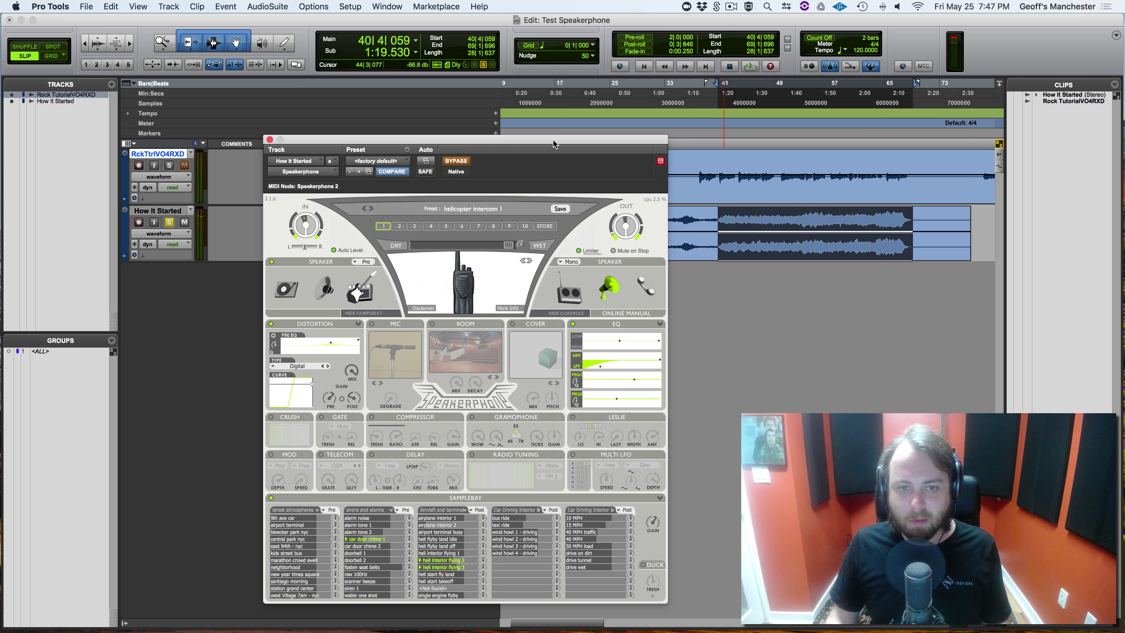
Solo the voice-over track instead of How It Started and select the voice-over from bar 38 to bar 49
{"action": "left_click_drag", "start_coordinate": [554, 142], "coordinate": [530, 140]}
{"action": "left_click", "coordinate": [696, 167]}
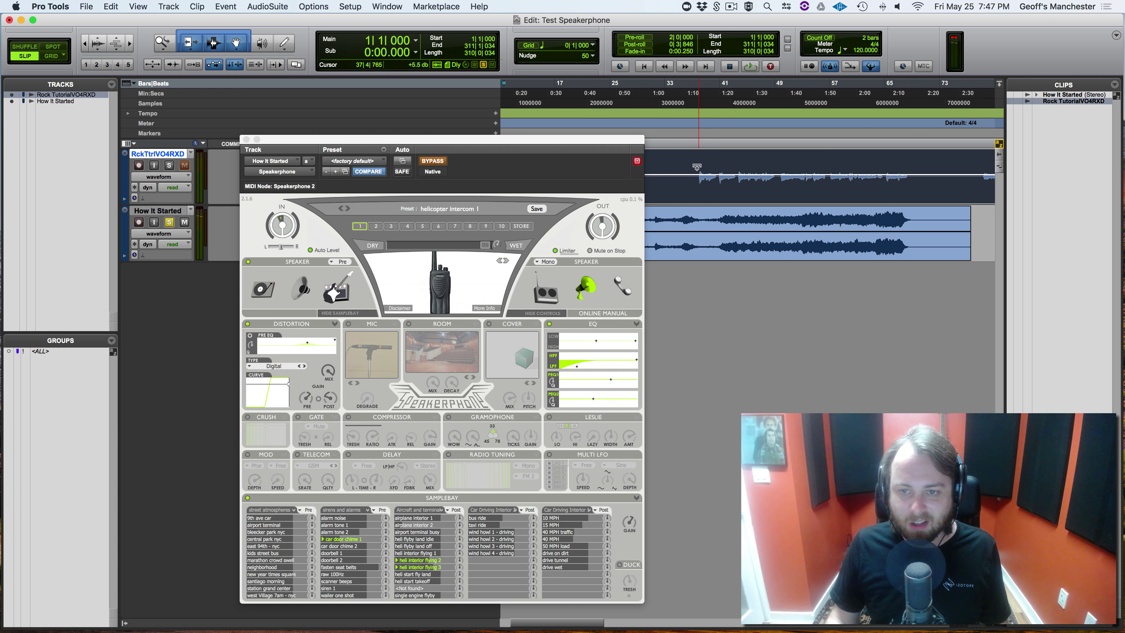
{"action": "left_click", "coordinate": [696, 167]}
{"action": "left_click", "coordinate": [733, 163]}
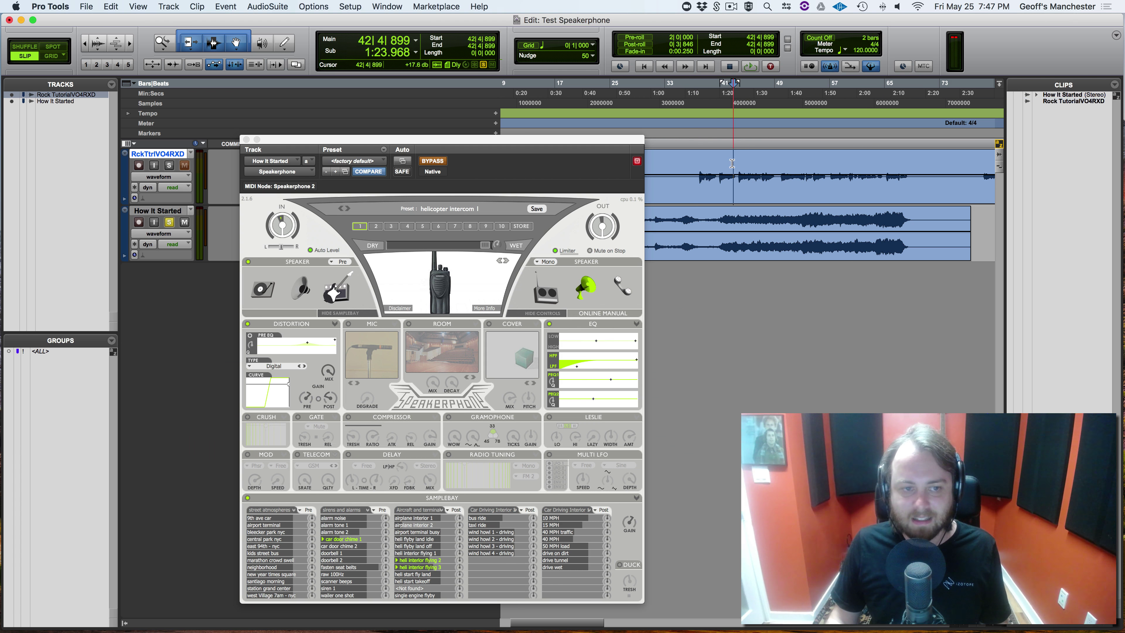
{"action": "left_click", "coordinate": [172, 224]}
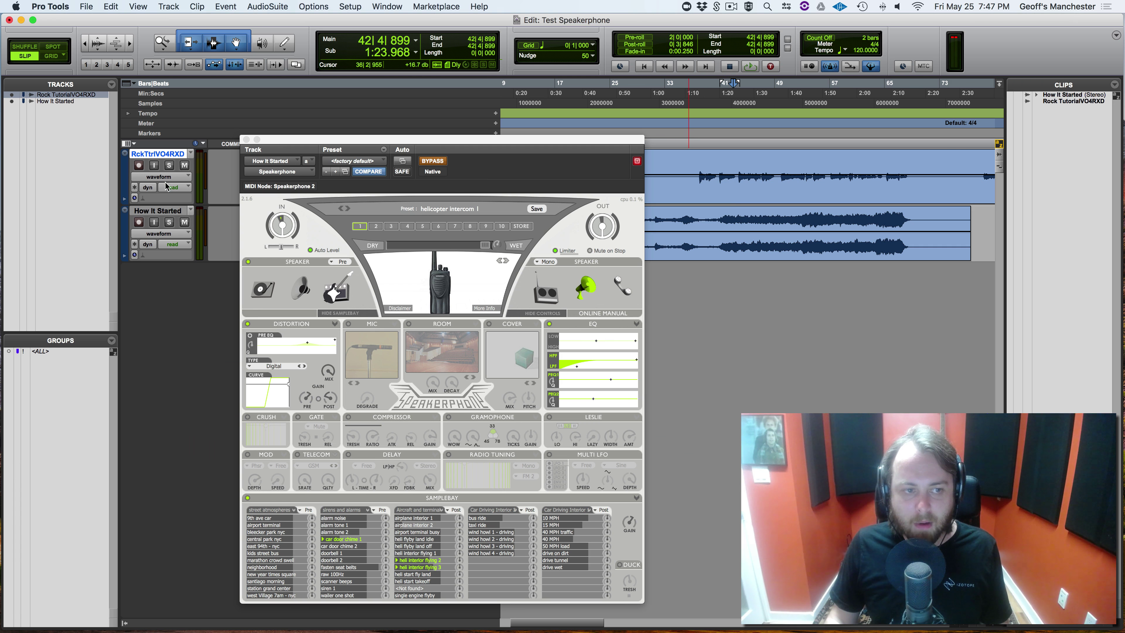
{"action": "left_click_drag", "start_coordinate": [699, 153], "coordinate": [776, 166]}
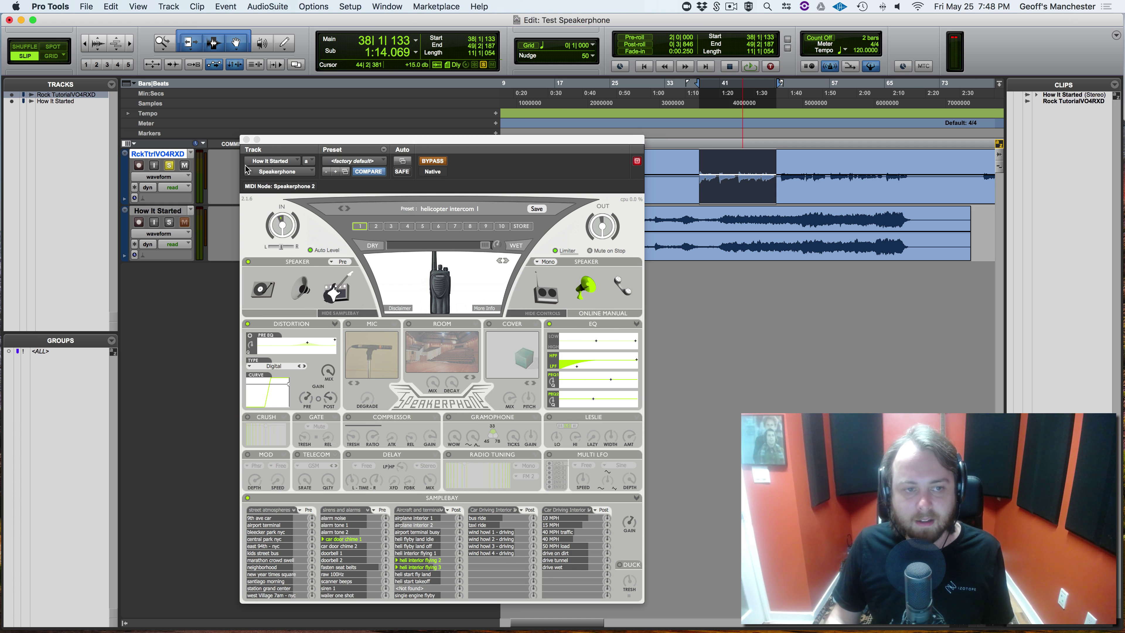
Close How It Started's Speakerphone window and open the Speakerphone insert of the voice-over track
{"action": "left_click", "coordinate": [247, 140]}
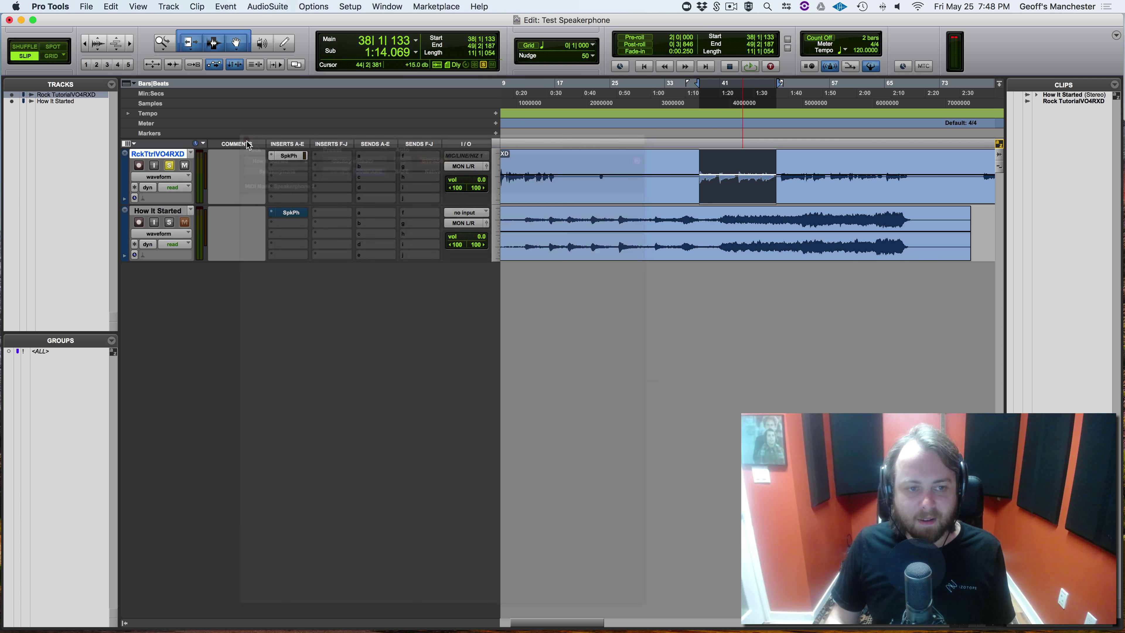
{"action": "left_click", "coordinate": [294, 159]}
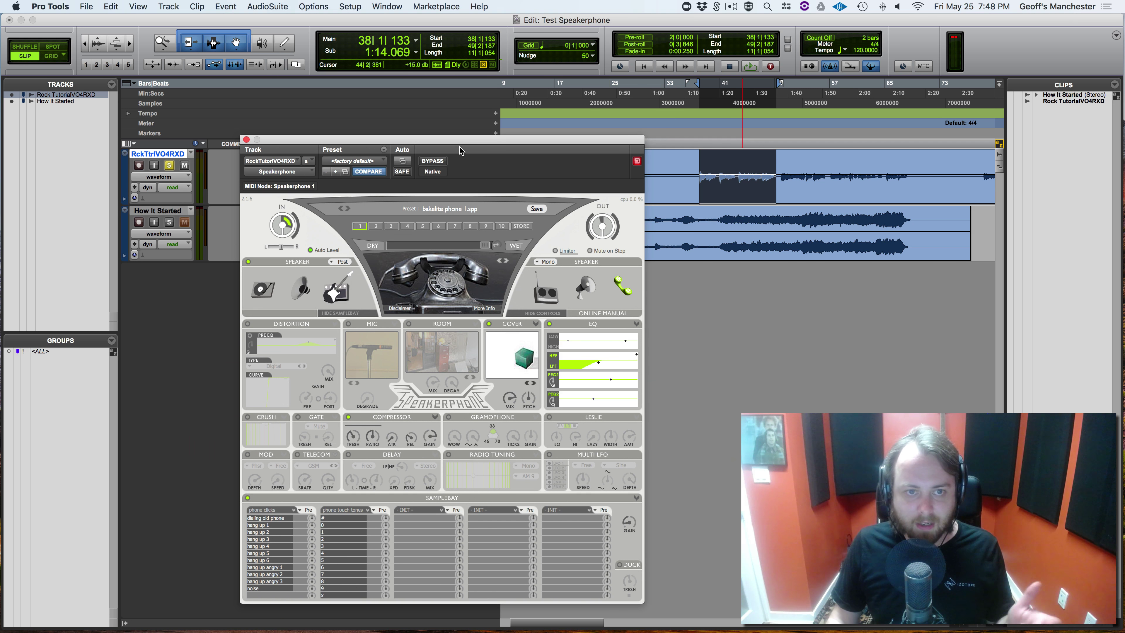
{"action": "left_click_drag", "start_coordinate": [451, 141], "coordinate": [470, 150]}
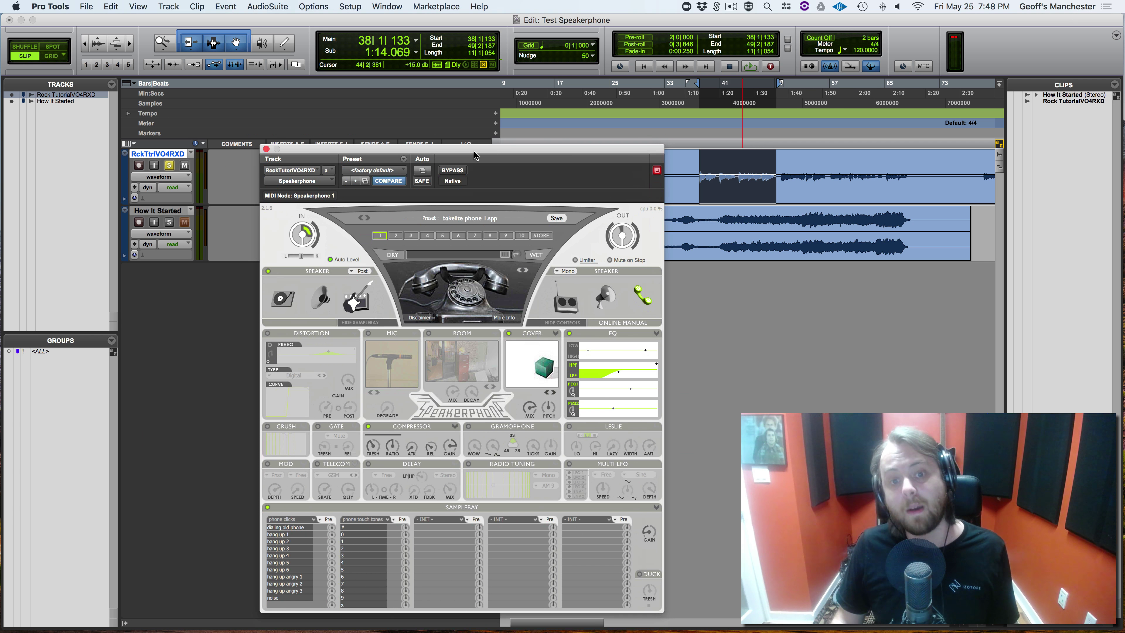
Play the voice-over through the bakelite phone preset, then bypass Speakerphone and replay the section for comparison
{"action": "key", "text": "space"}
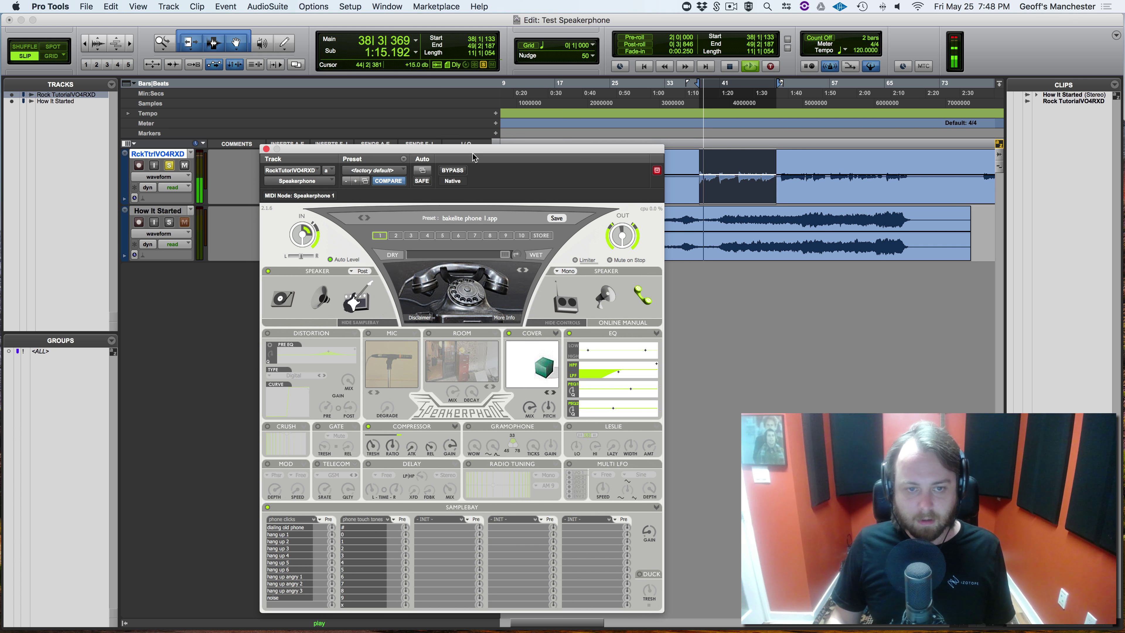
{"action": "key", "text": "space"}
{"action": "left_click", "coordinate": [452, 169]}
{"action": "key", "text": "space"}
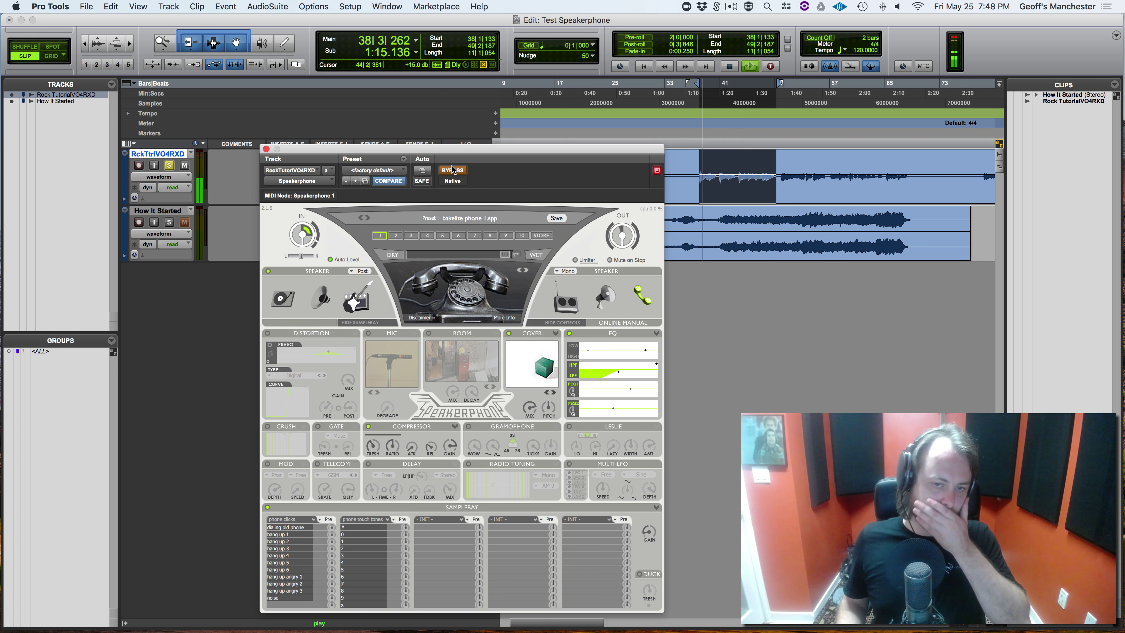
Load the "mono 45 - off center" preset from gramophones and audition the voice-over with Speakerphone active
{"action": "left_click", "coordinate": [465, 219]}
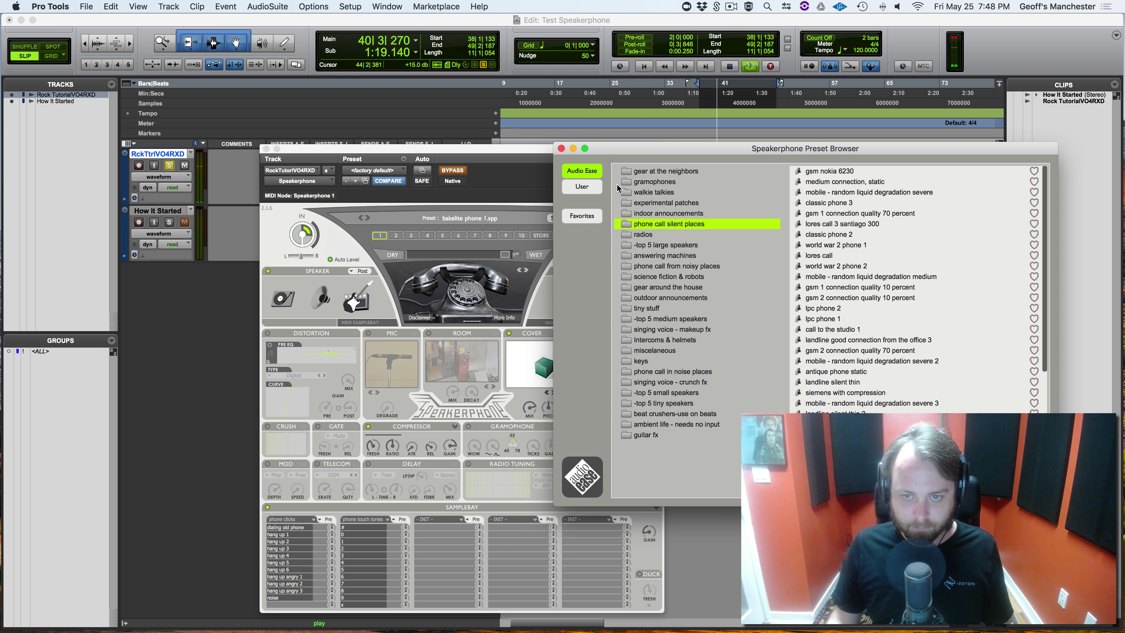
{"action": "left_click", "coordinate": [634, 185]}
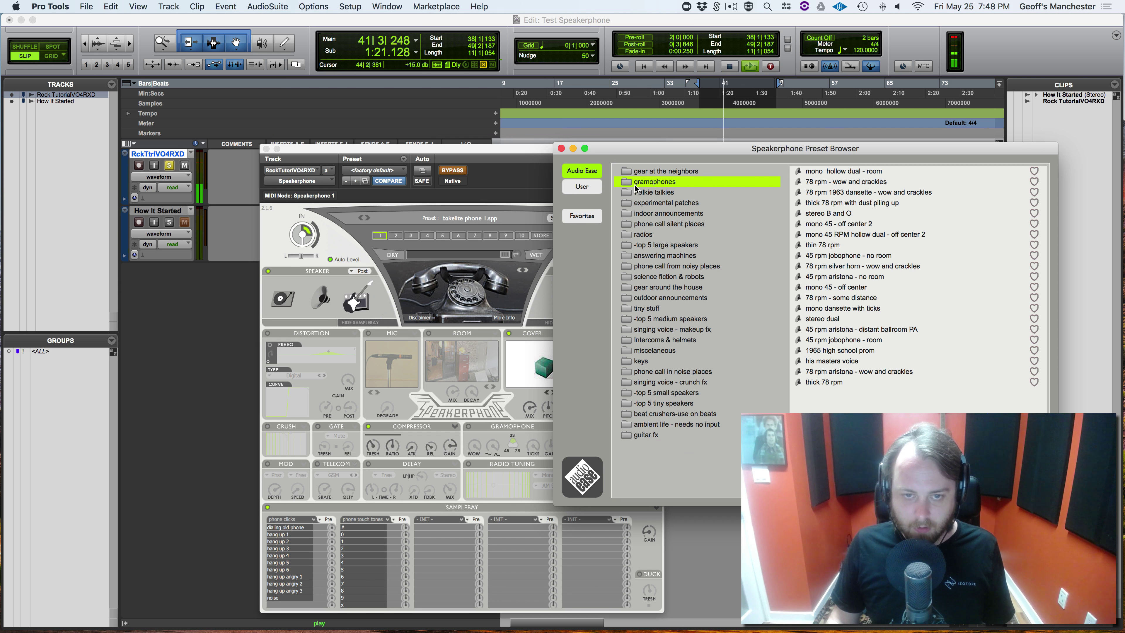
{"action": "key", "text": "space"}
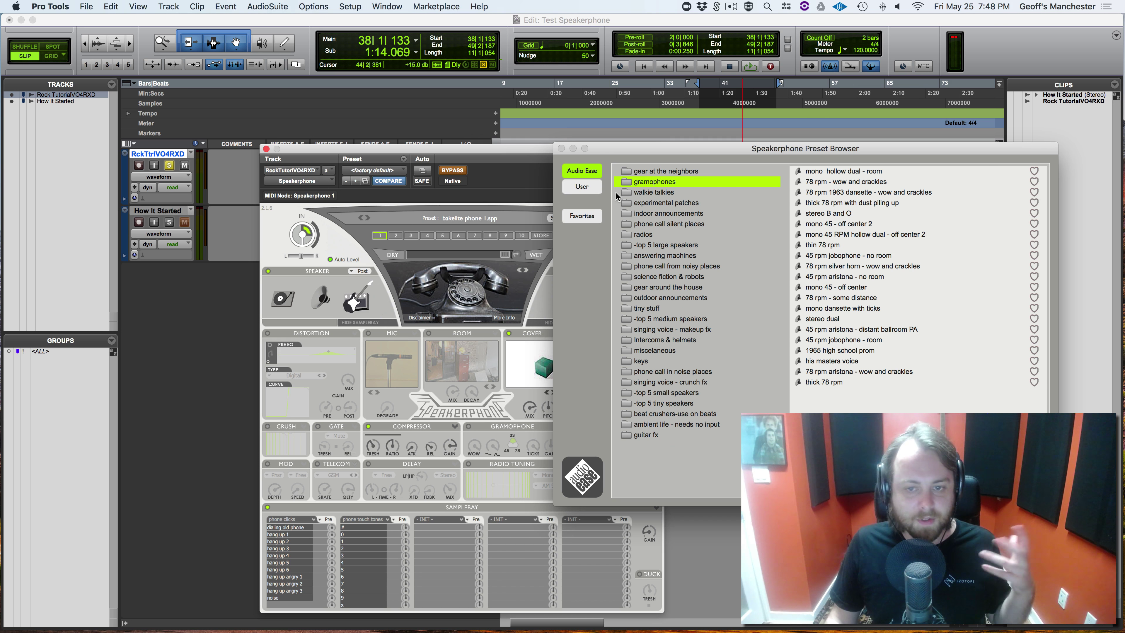
{"action": "left_click", "coordinate": [847, 288]}
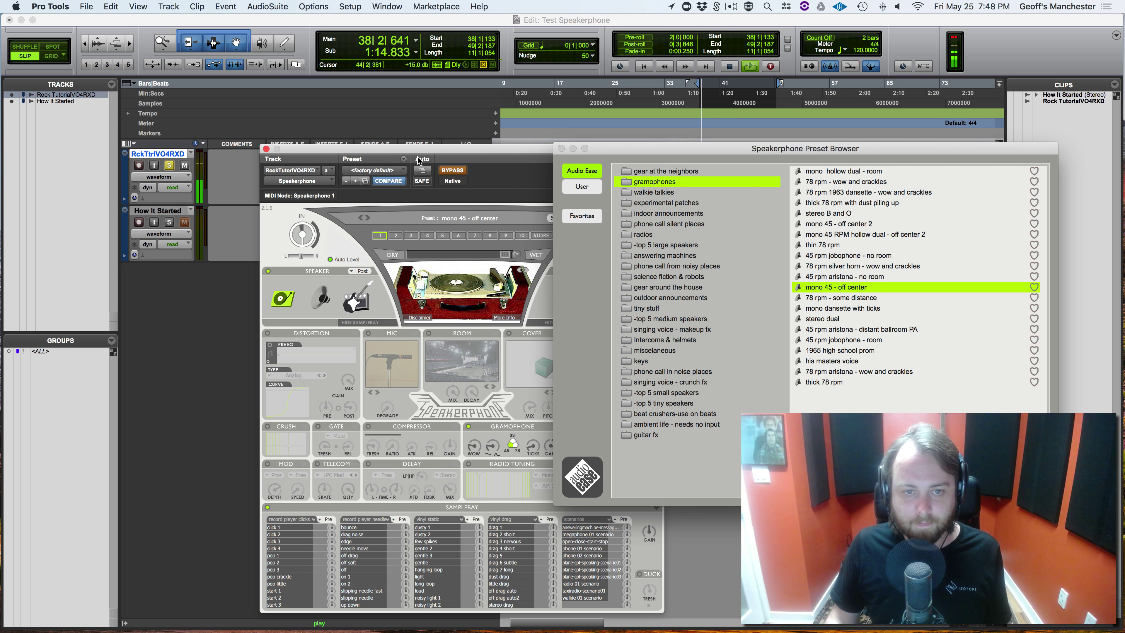
{"action": "left_click", "coordinate": [522, 178]}
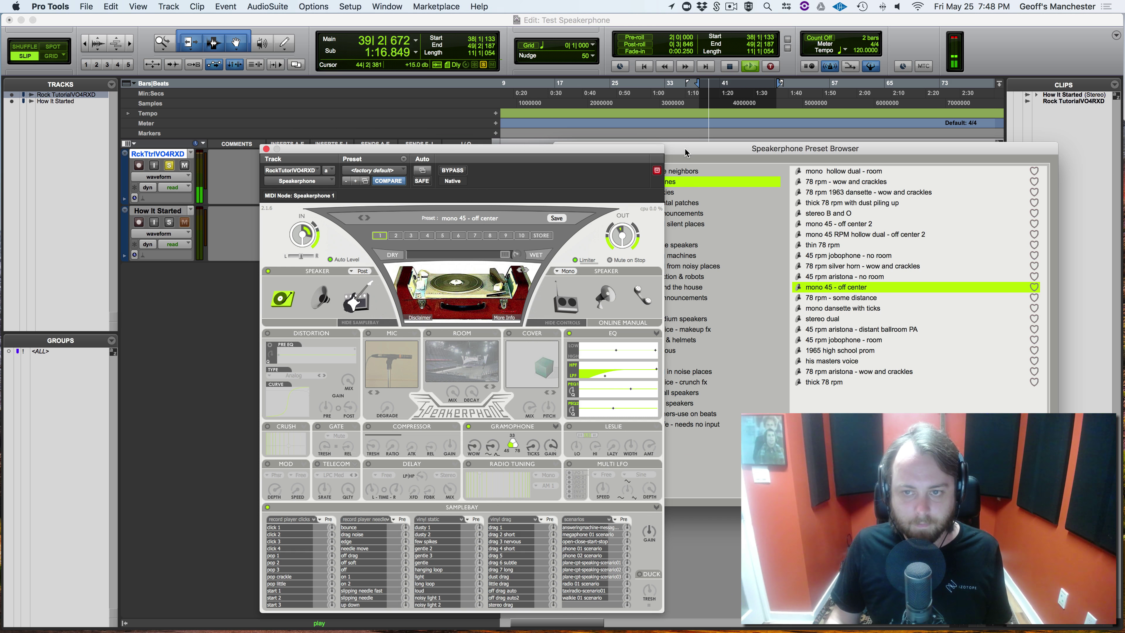
{"action": "mouse_move", "coordinate": [677, 150]}
{"action": "left_mouse_down"}
{"action": "mouse_move", "coordinate": [760, 150]}
{"action": "mouse_move", "coordinate": [679, 148]}
{"action": "left_mouse_up"}
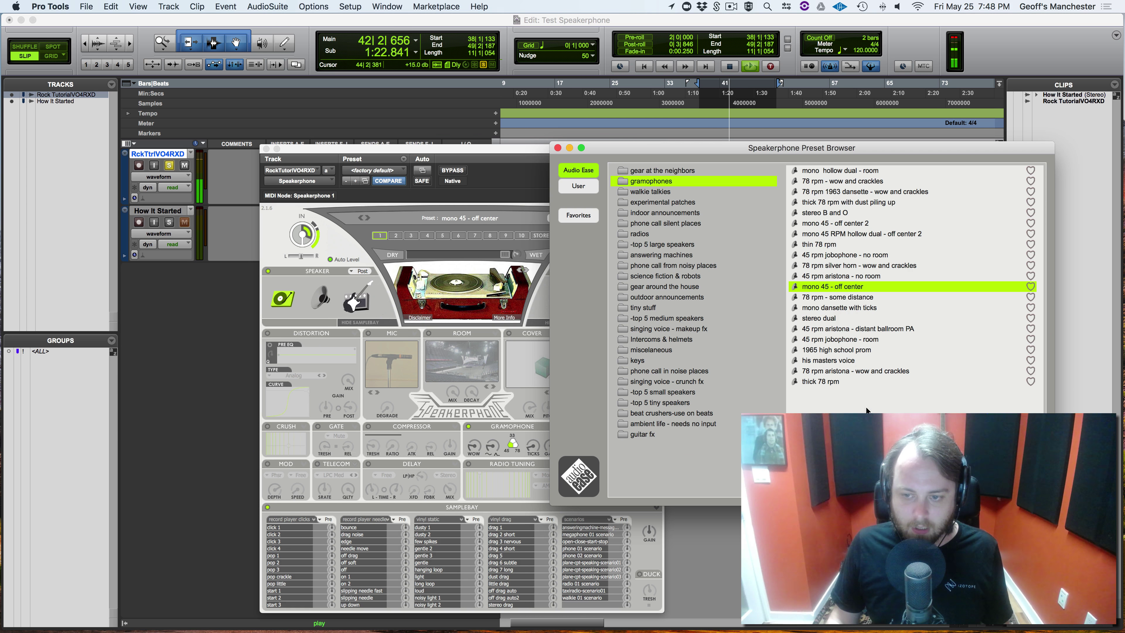
Audition the "1965 high school prom" preset on the voice-over, then bypass Speakerphone and stop playback
{"action": "left_click", "coordinate": [846, 350]}
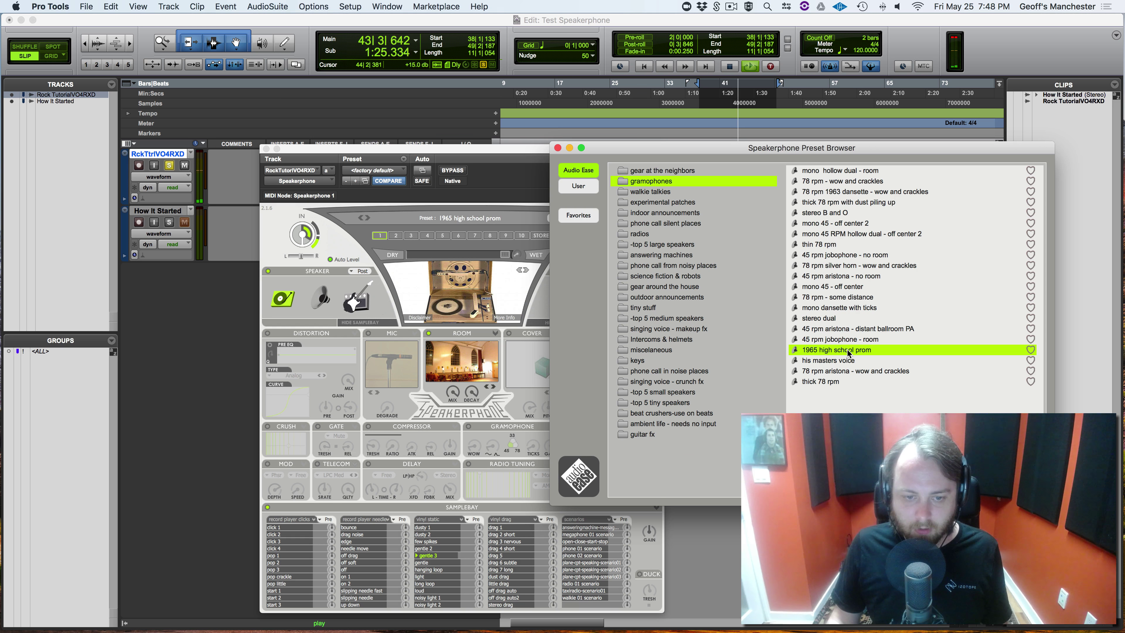
{"action": "left_click", "coordinate": [558, 147]}
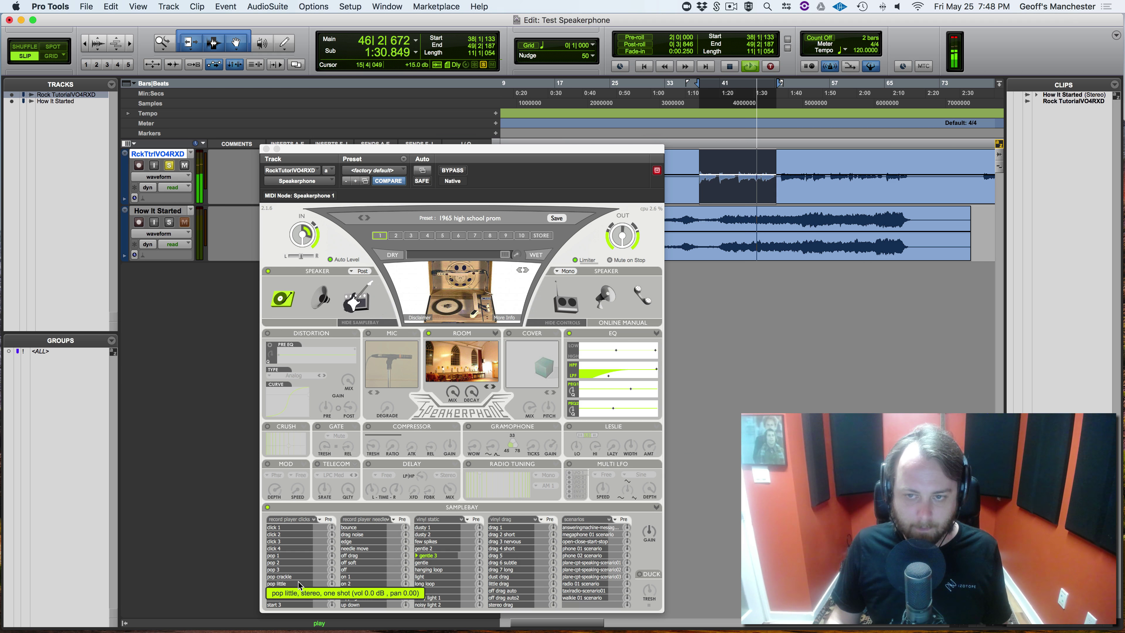
{"action": "left_click", "coordinate": [457, 172]}
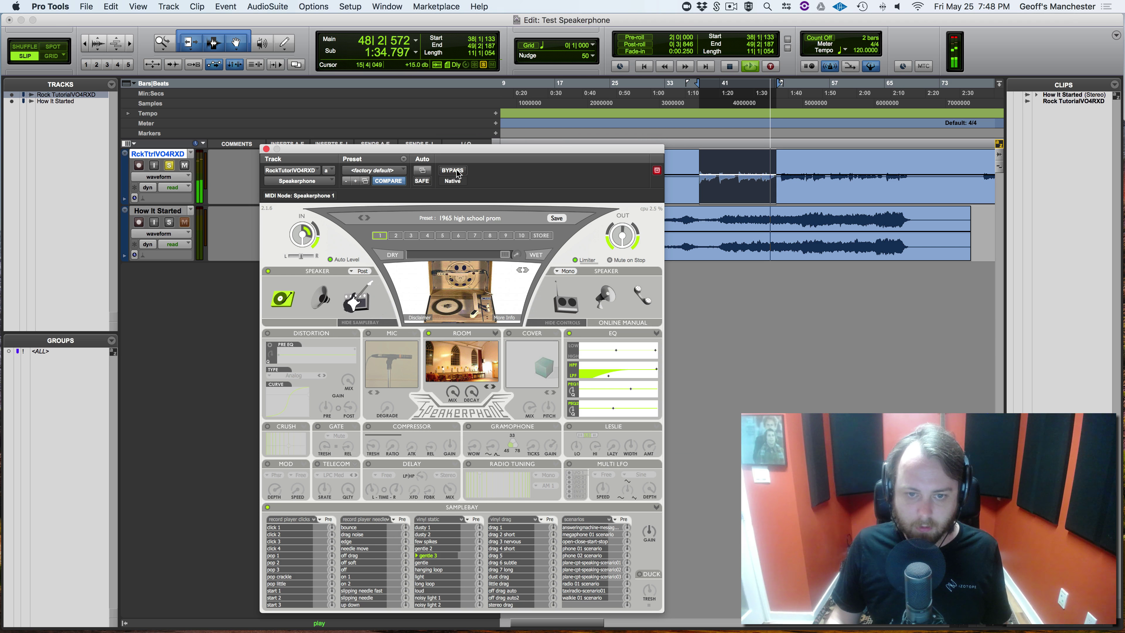
{"action": "key", "text": "space"}
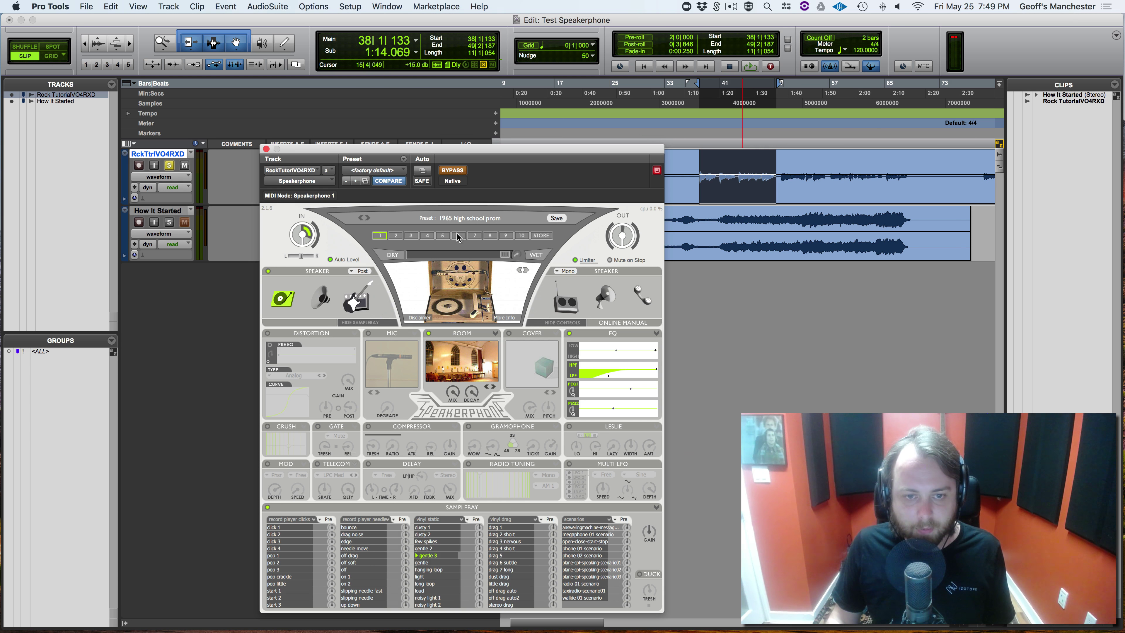
Load the "thick 78 rpm" gramophone preset, activate Speakerphone and play the voice-over through it, then stop playback with Speakerphone bypassed
{"action": "left_click", "coordinate": [459, 214]}
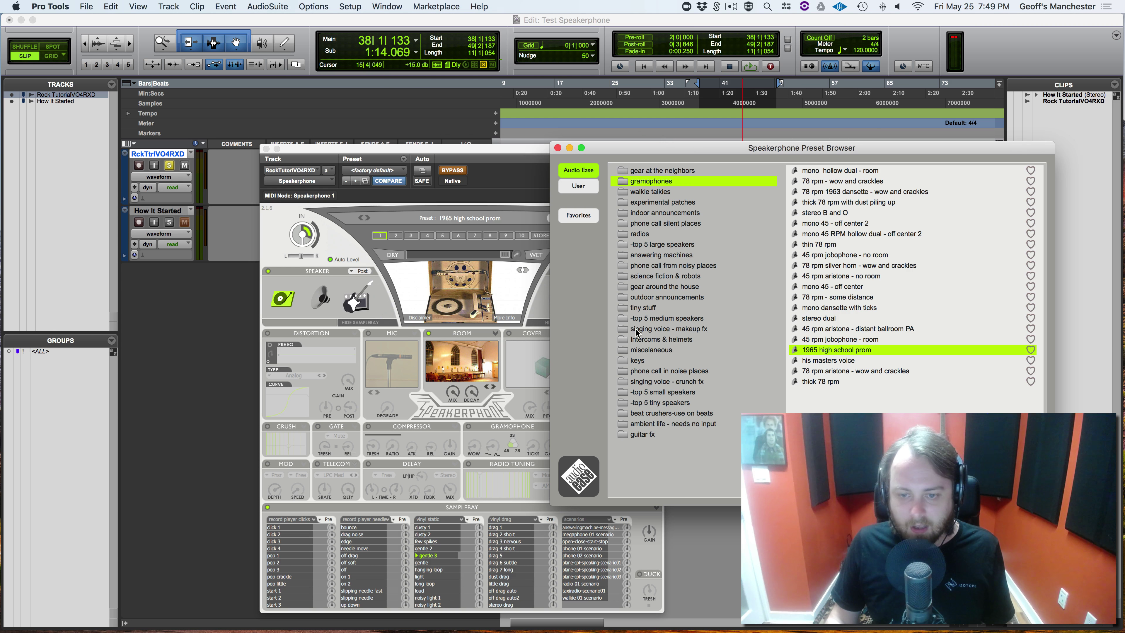
{"action": "left_click", "coordinate": [829, 382]}
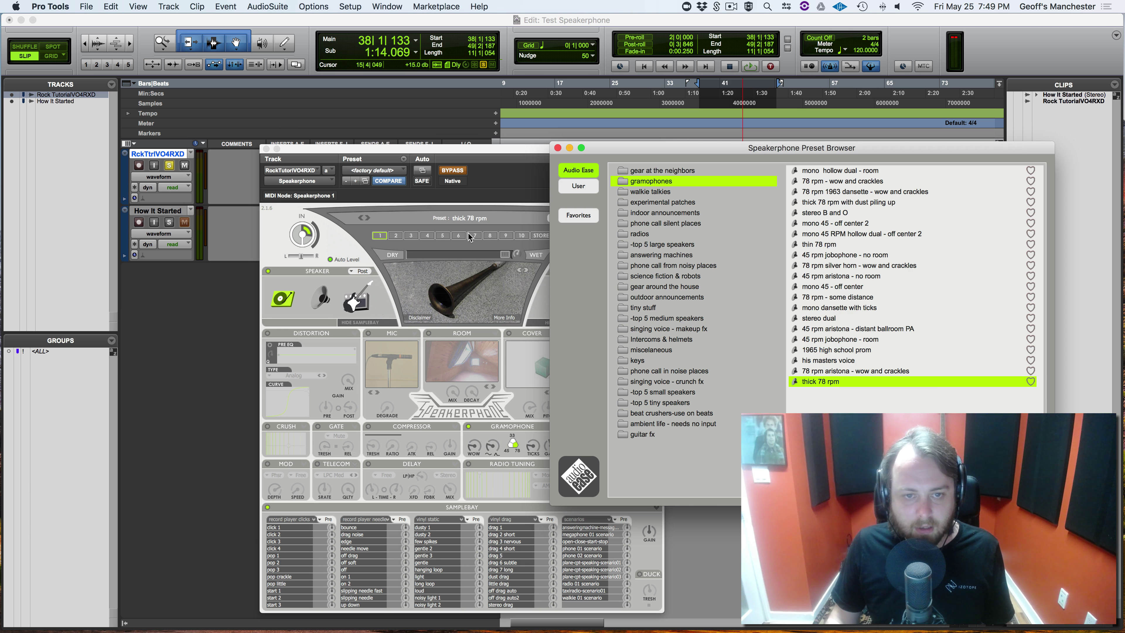
{"action": "left_click", "coordinate": [469, 178]}
{"action": "left_click", "coordinate": [459, 173]}
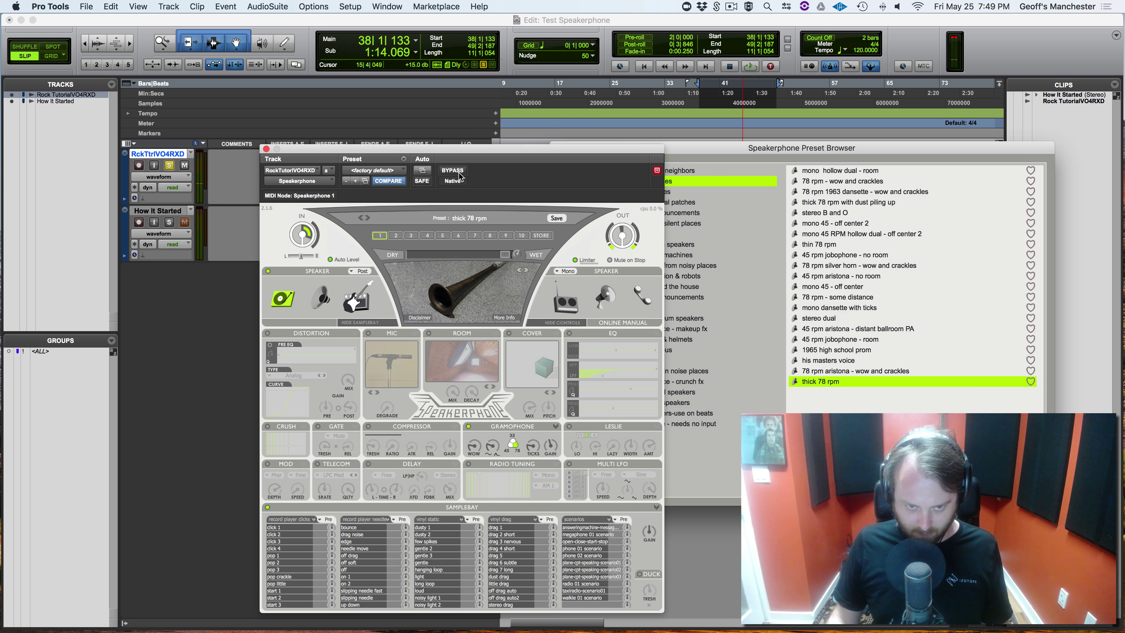
{"action": "key", "text": "space"}
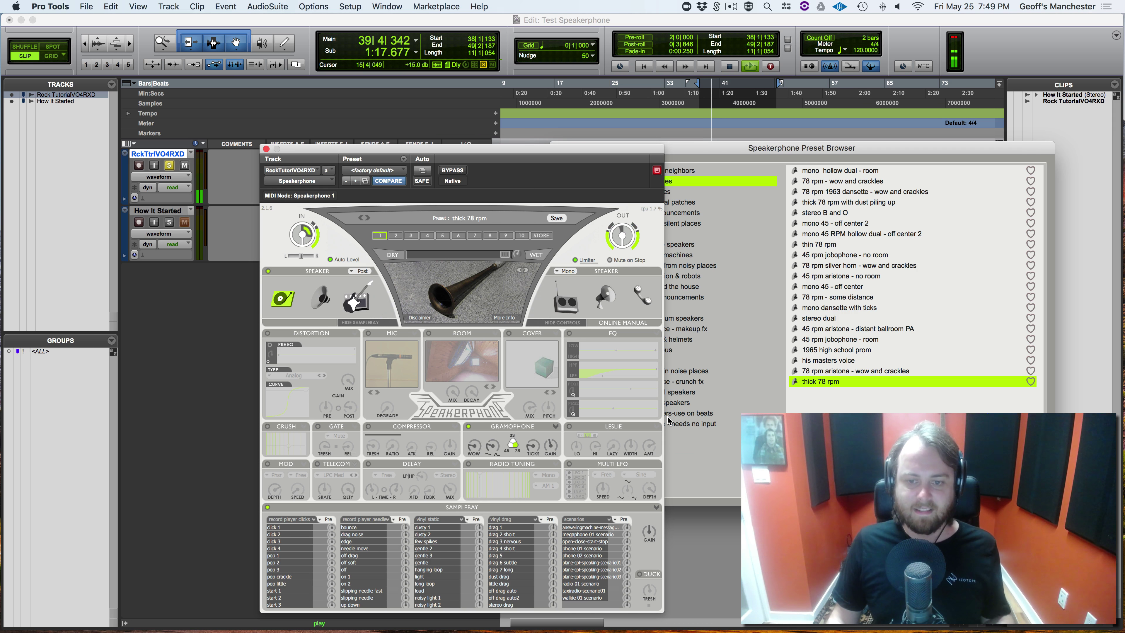
{"action": "left_click_drag", "start_coordinate": [542, 149], "coordinate": [429, 139]}
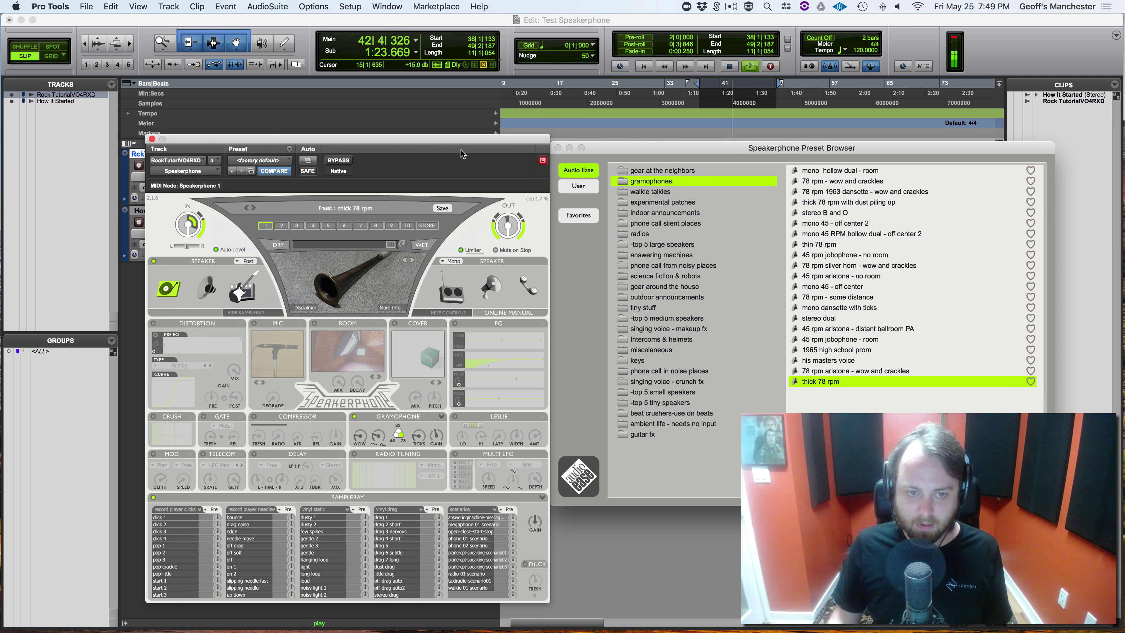
{"action": "key", "text": "space"}
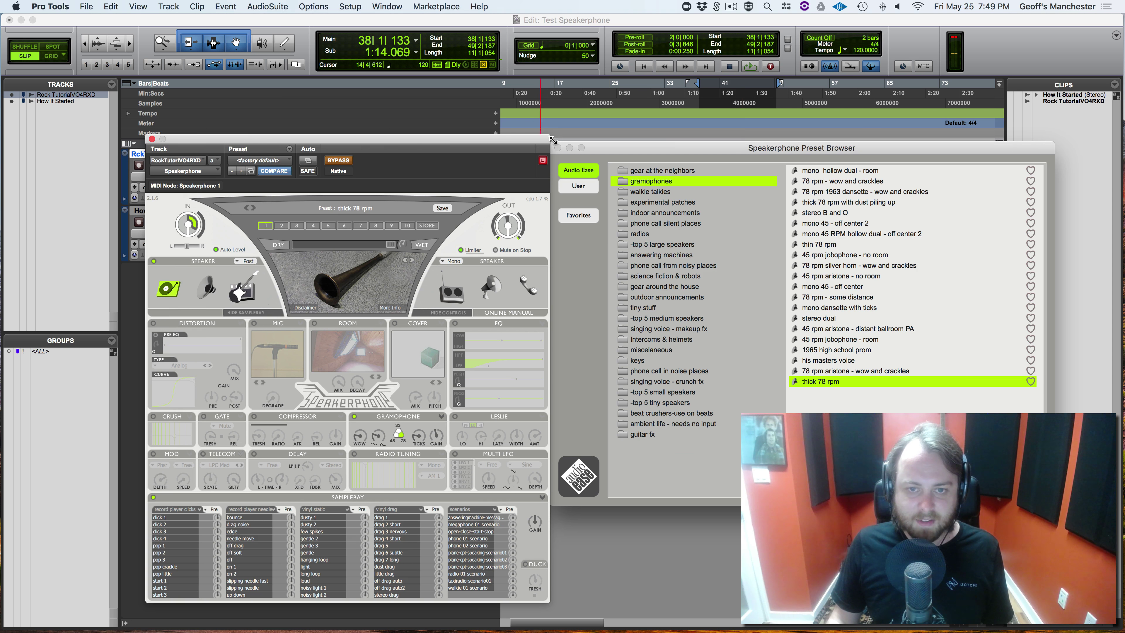
Close the preset browser and select the How It Started section from bar 41 to bar 68
{"action": "left_click", "coordinate": [557, 147]}
{"action": "left_click_drag", "start_coordinate": [531, 139], "coordinate": [460, 129]}
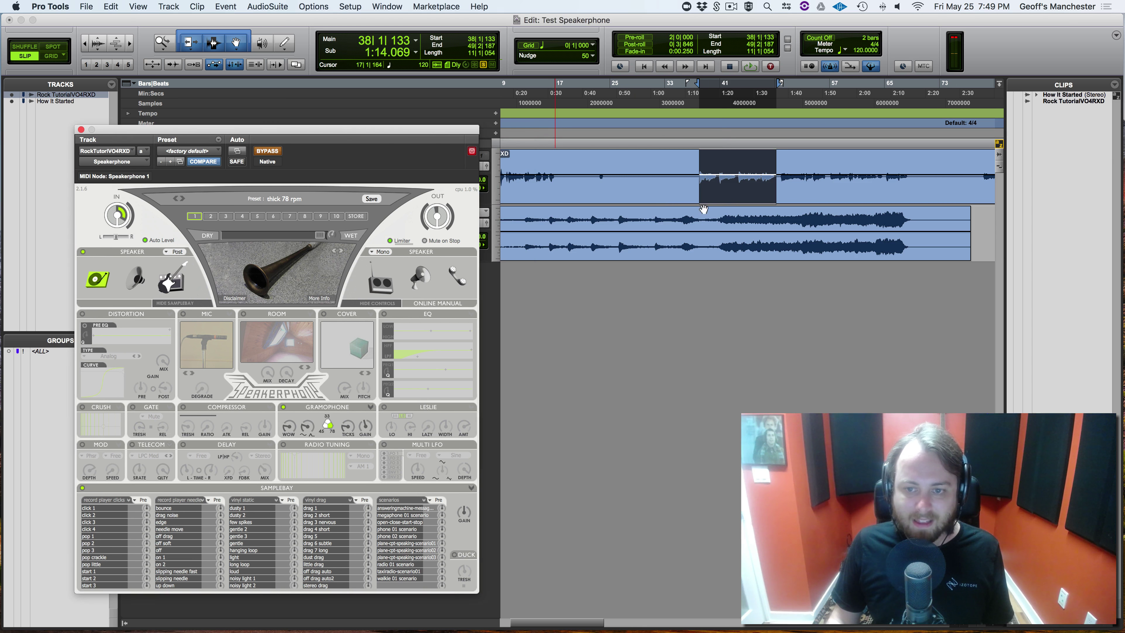
{"action": "left_click", "coordinate": [722, 214]}
{"action": "left_click_drag", "start_coordinate": [722, 215], "coordinate": [908, 214]}
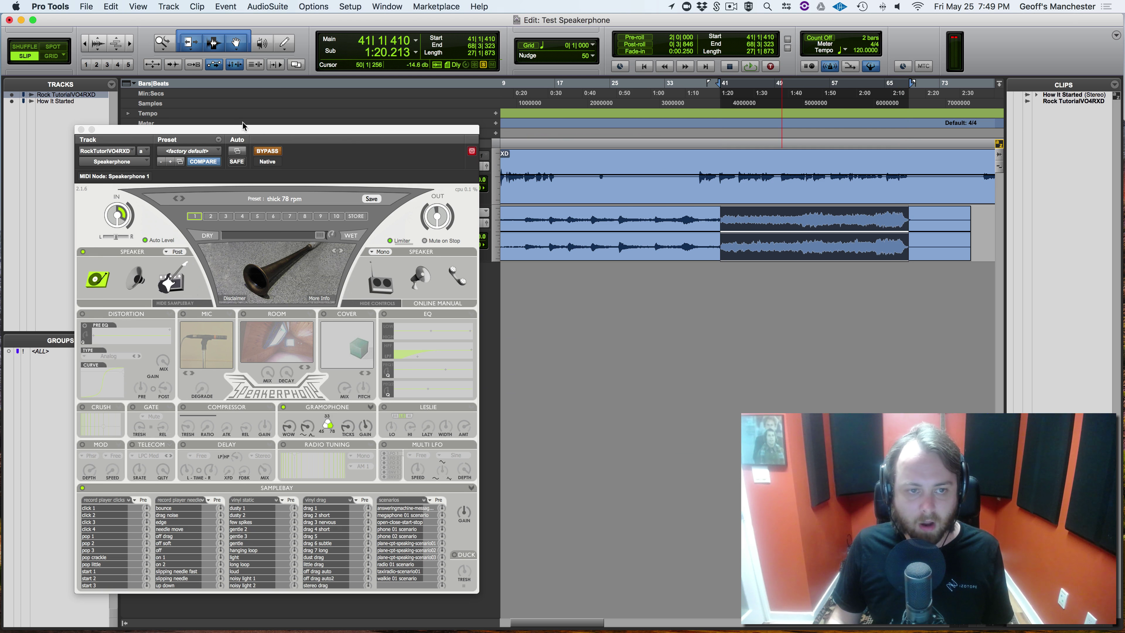
Solo How It Started instead of the voice-over and switch to its own Speakerphone insert
{"action": "left_click_drag", "start_coordinate": [258, 133], "coordinate": [397, 120]}
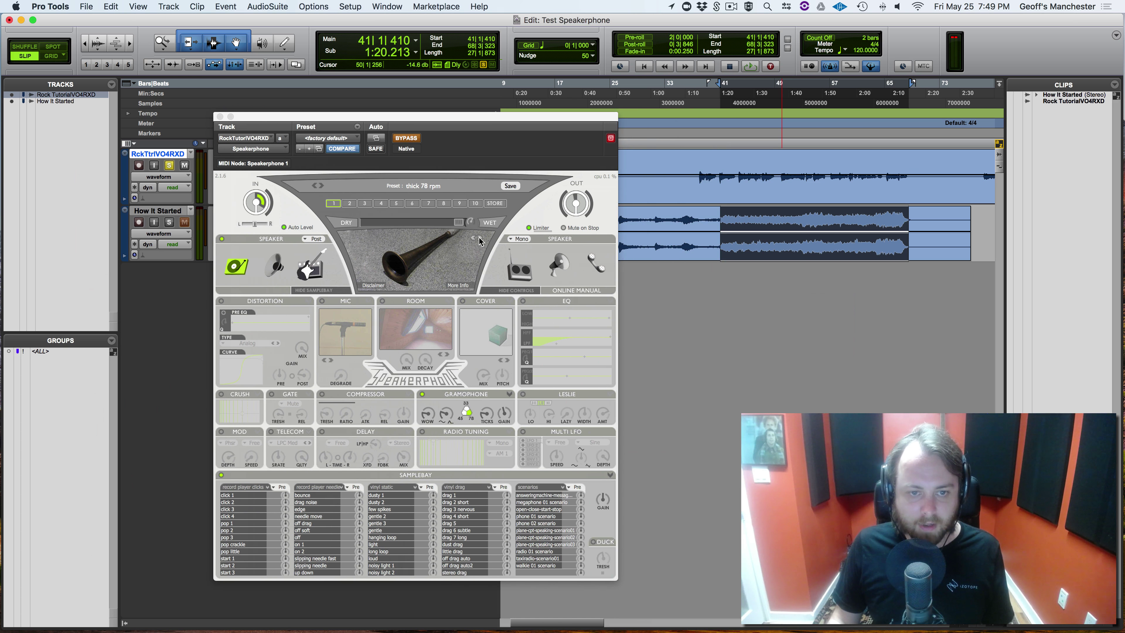
{"action": "left_click", "coordinate": [221, 117]}
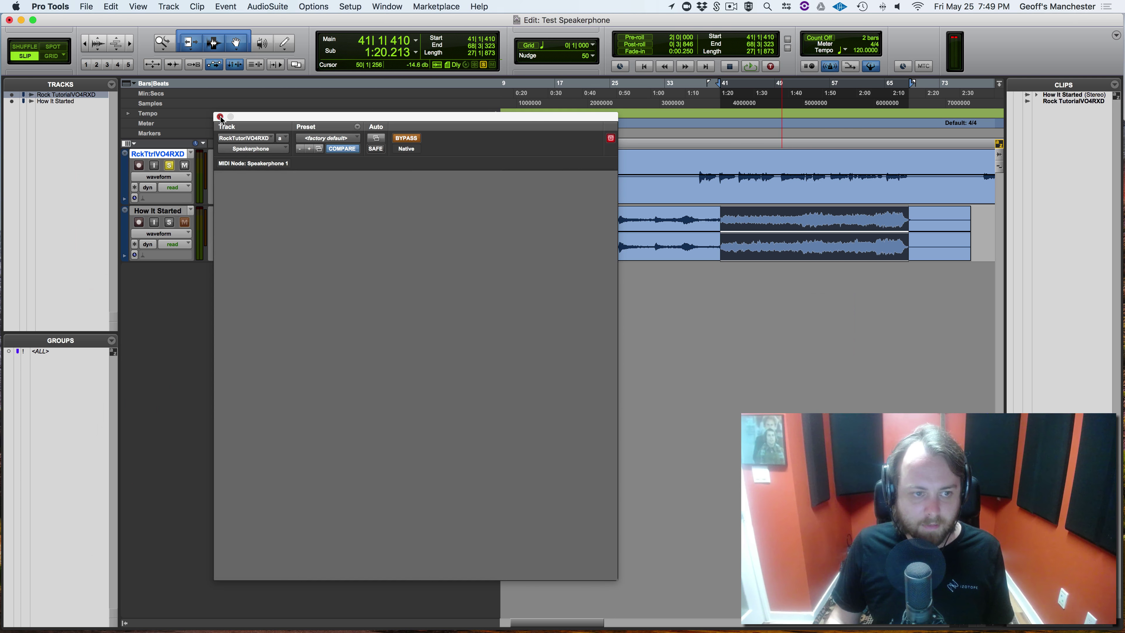
{"action": "left_click", "coordinate": [169, 222]}
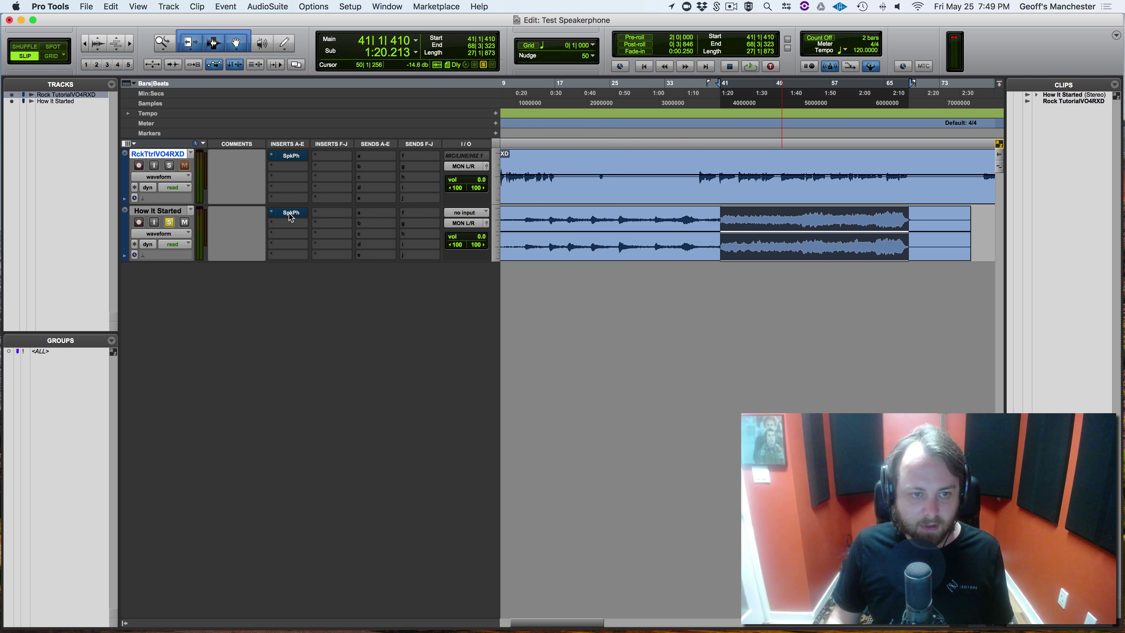
{"action": "left_click", "coordinate": [290, 212]}
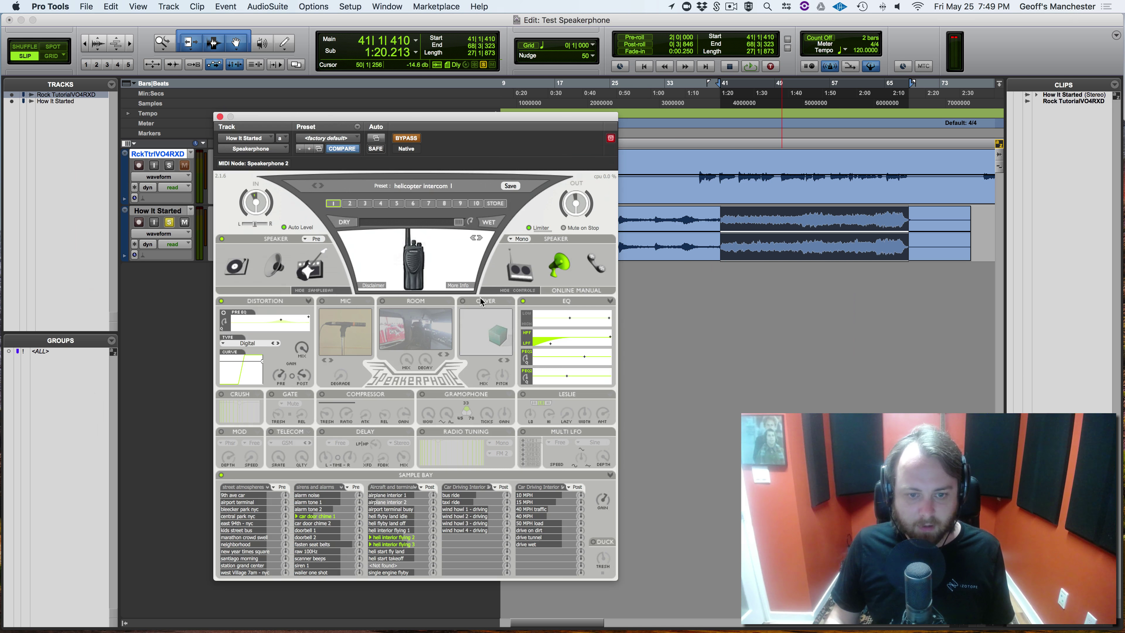
Load the "mono hollow dual - room" gramophone preset on How It Started and play the section with Speakerphone active
{"action": "left_click", "coordinate": [409, 187]}
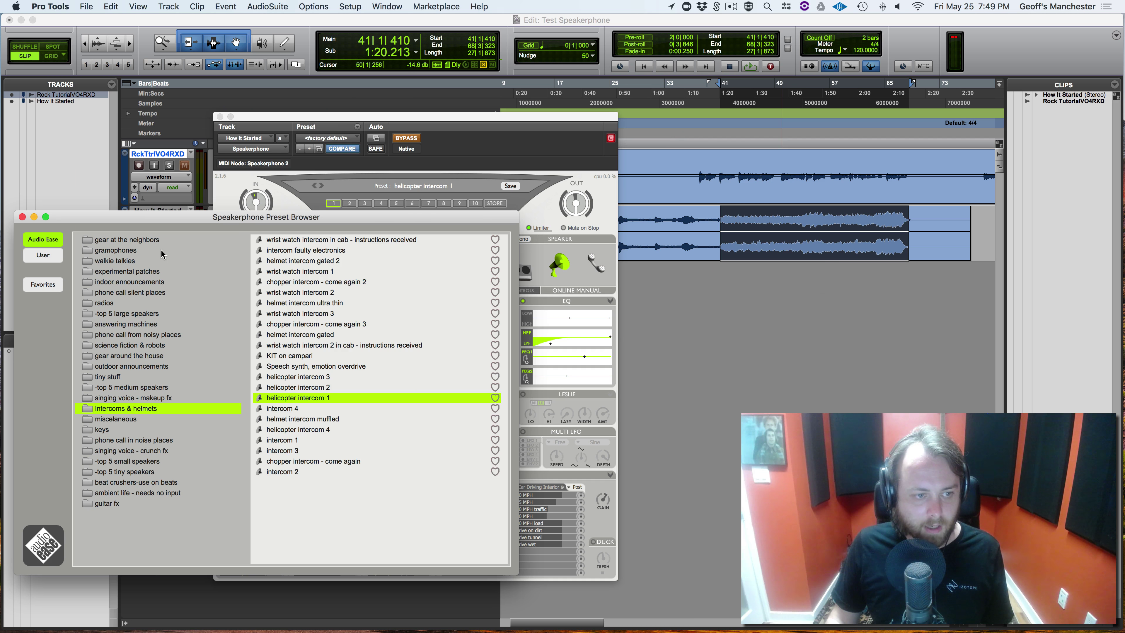
{"action": "left_click", "coordinate": [116, 250]}
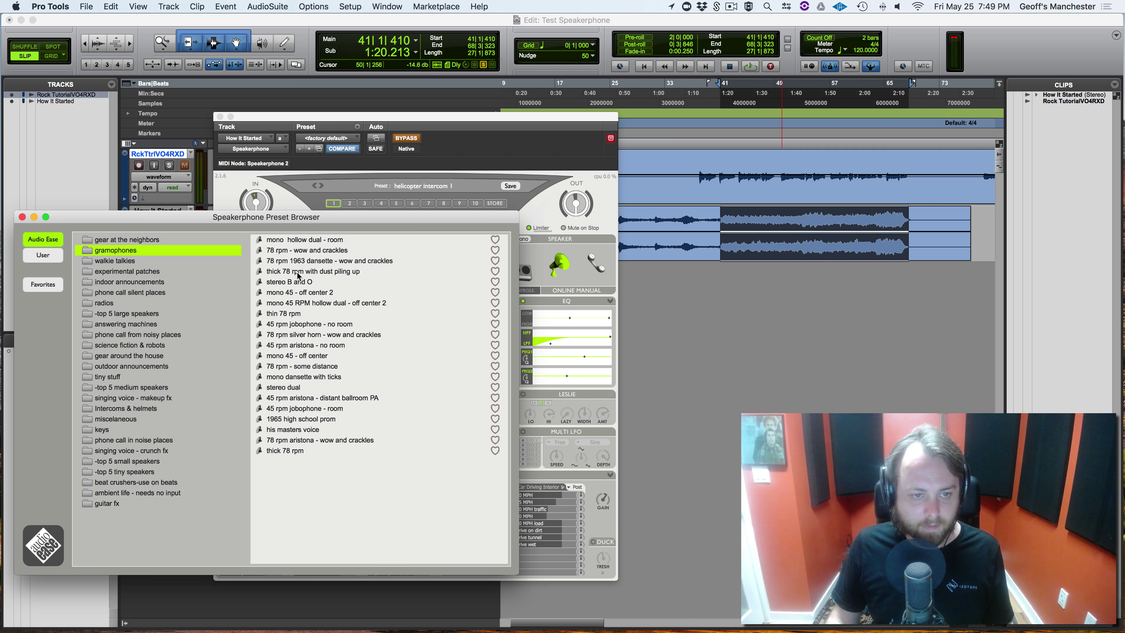
{"action": "left_click", "coordinate": [291, 242]}
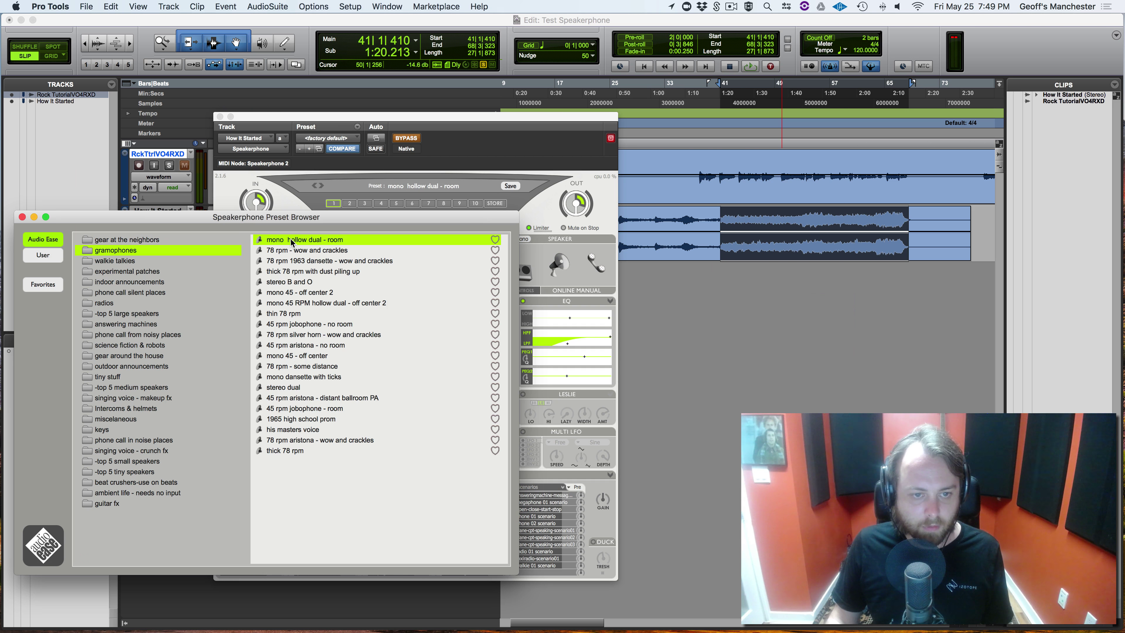
{"action": "left_click", "coordinate": [398, 141]}
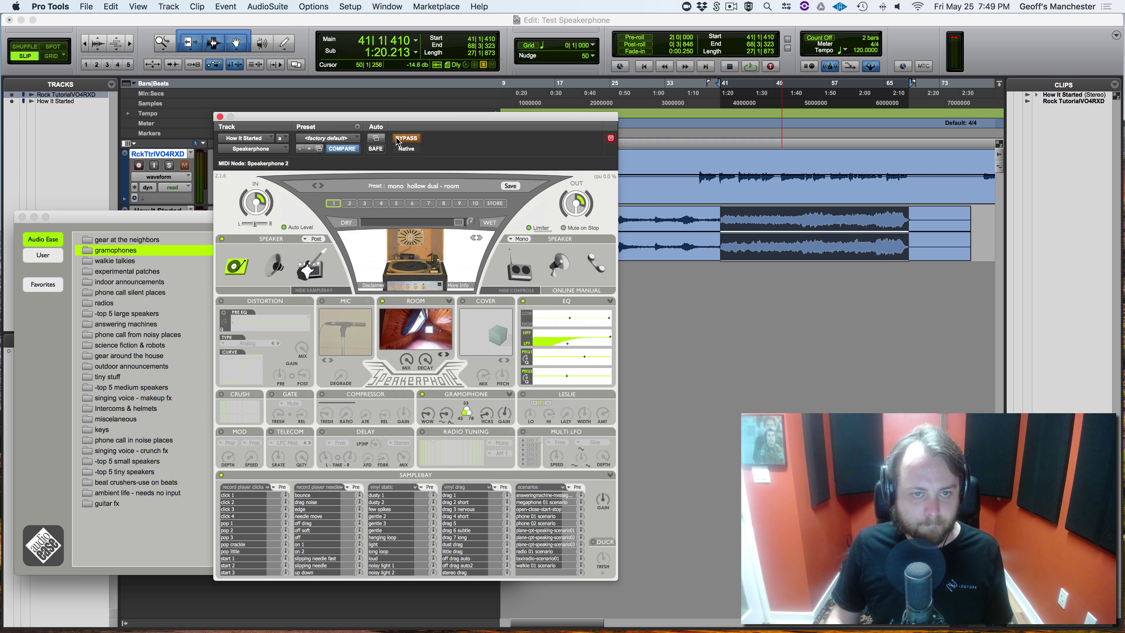
{"action": "key", "text": "space"}
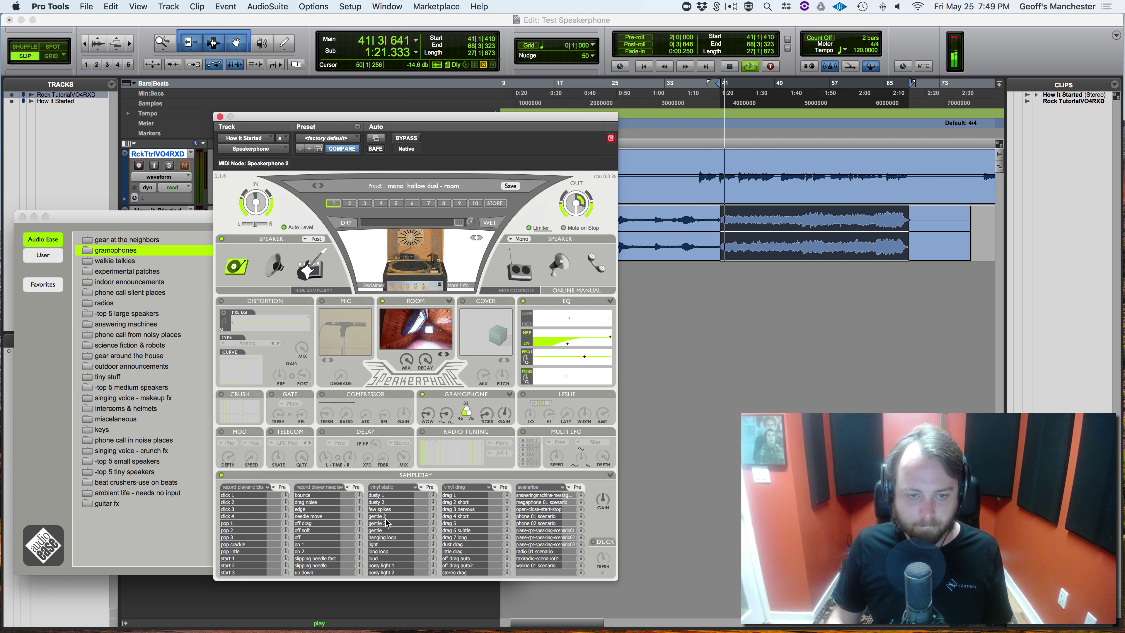